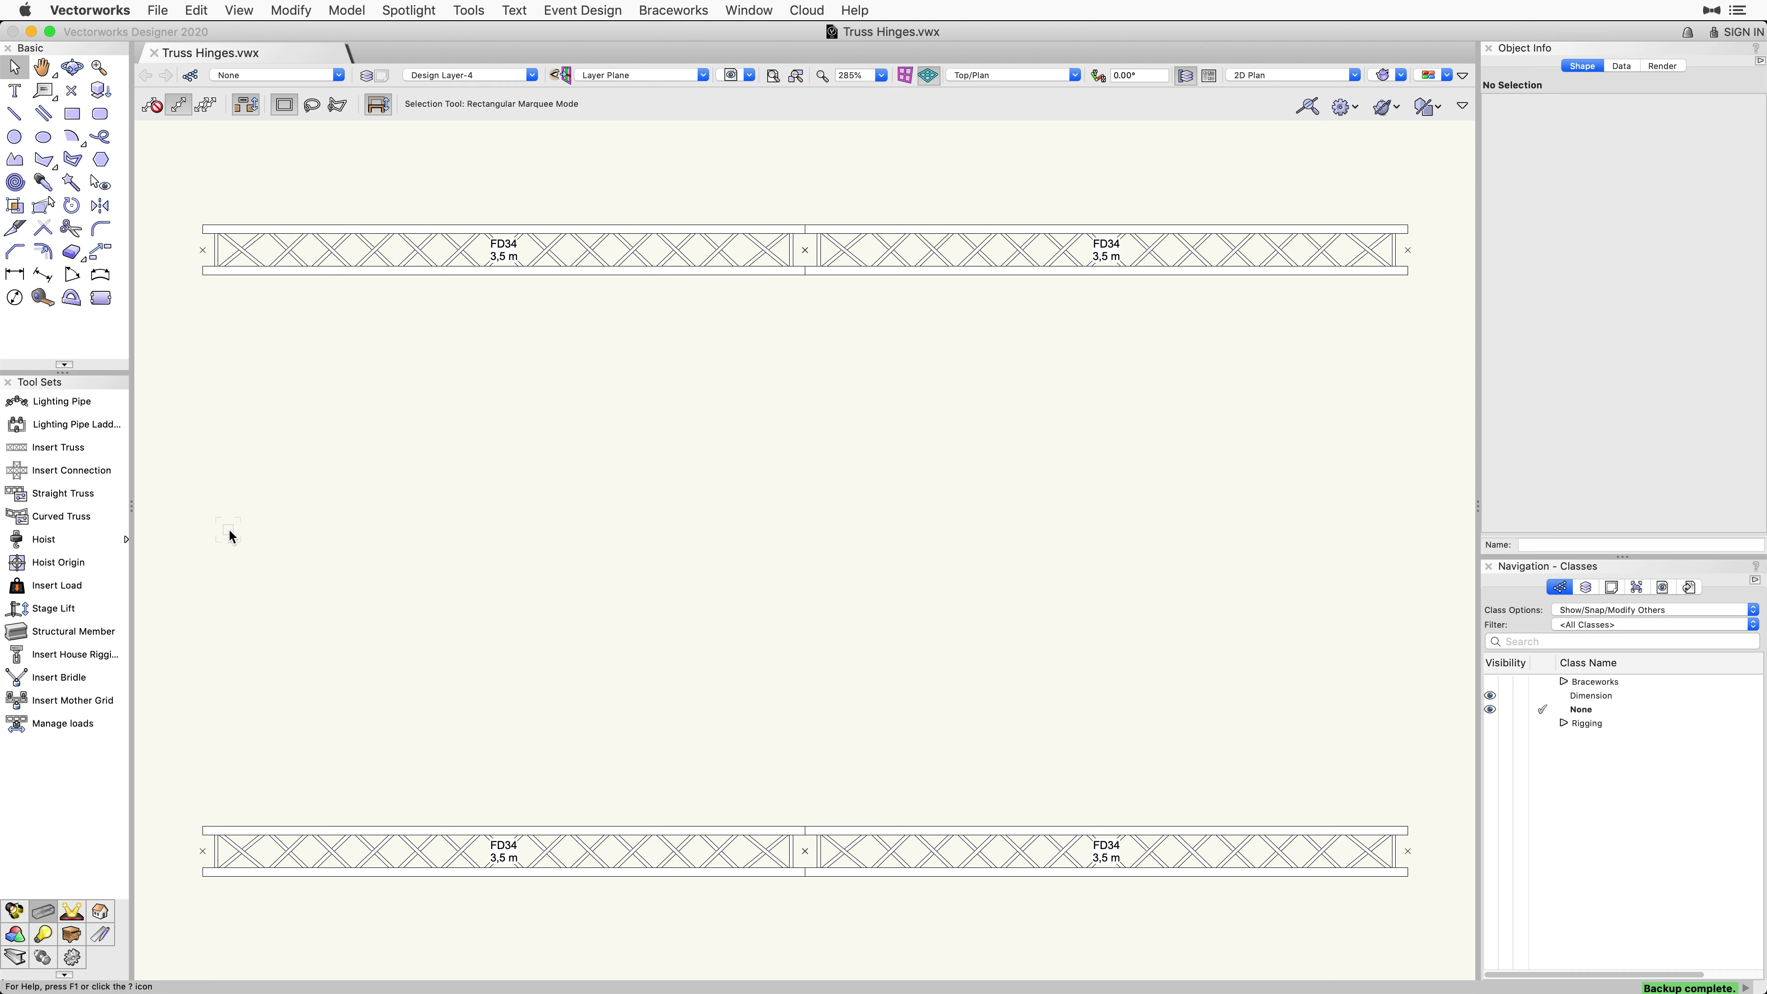
Pick FD34-LVAR steel from Eurotruss FD34 - Corners.vwx > Hinges as the Insert Truss symbol
left_click(110, 452)
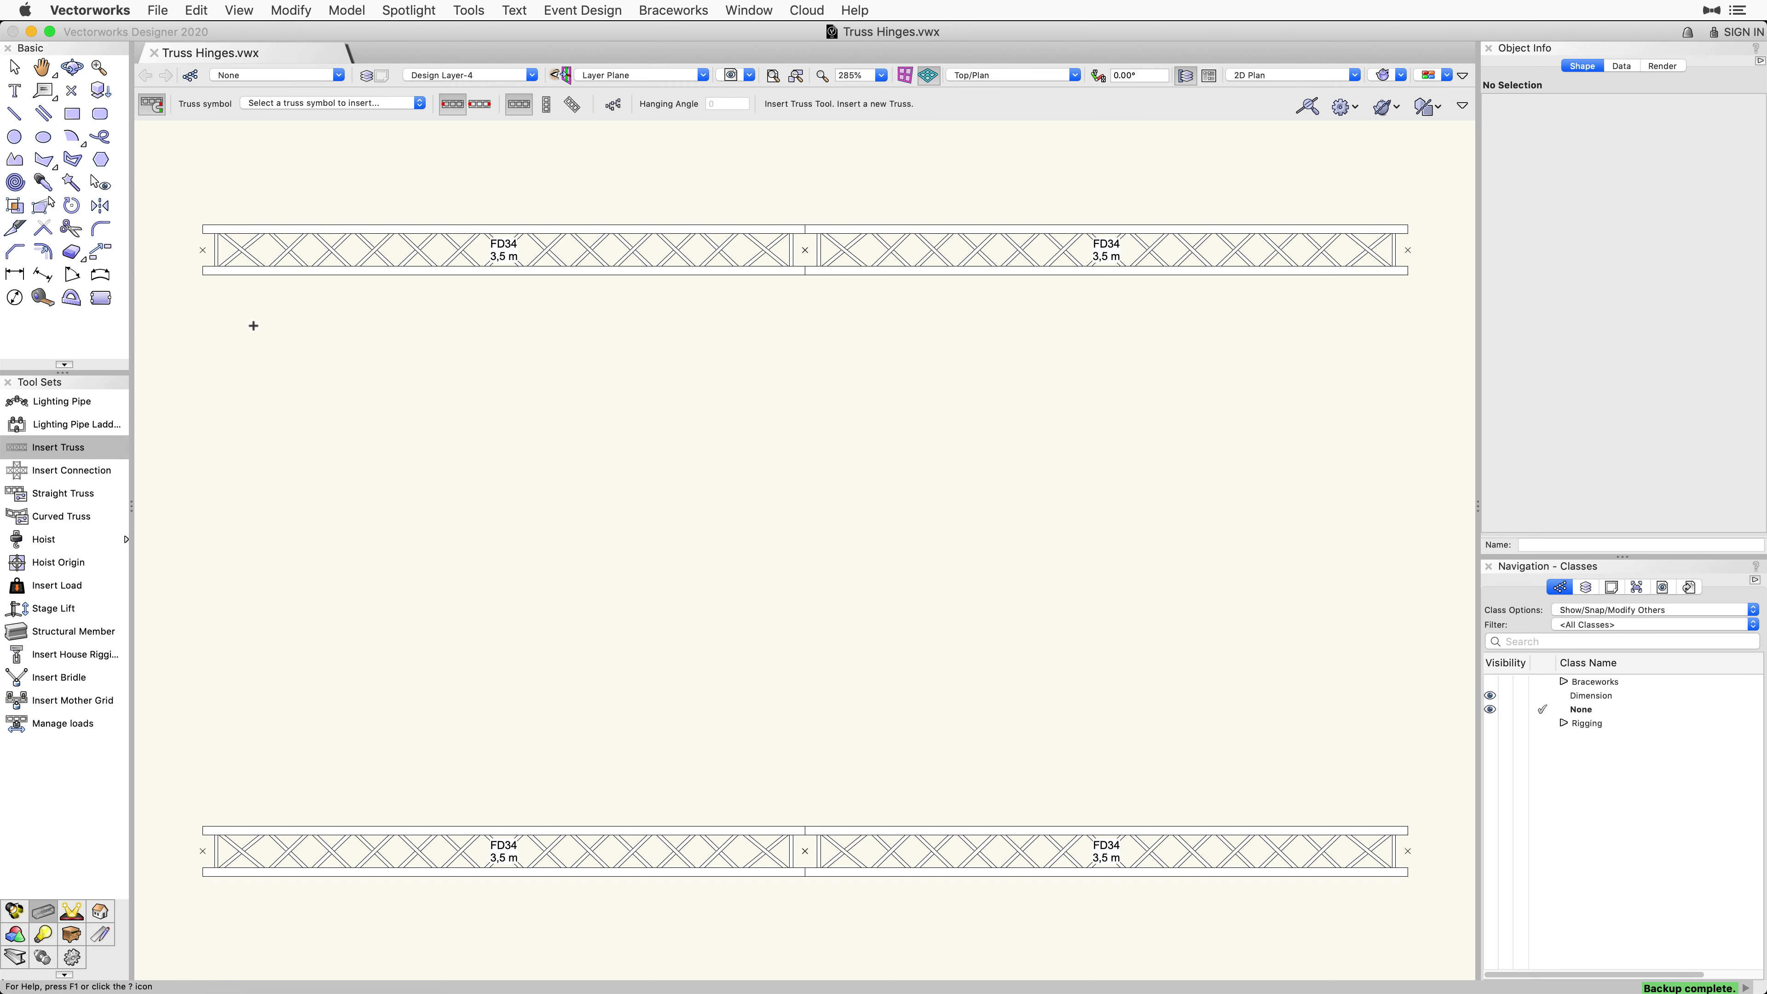
left_click(420, 105)
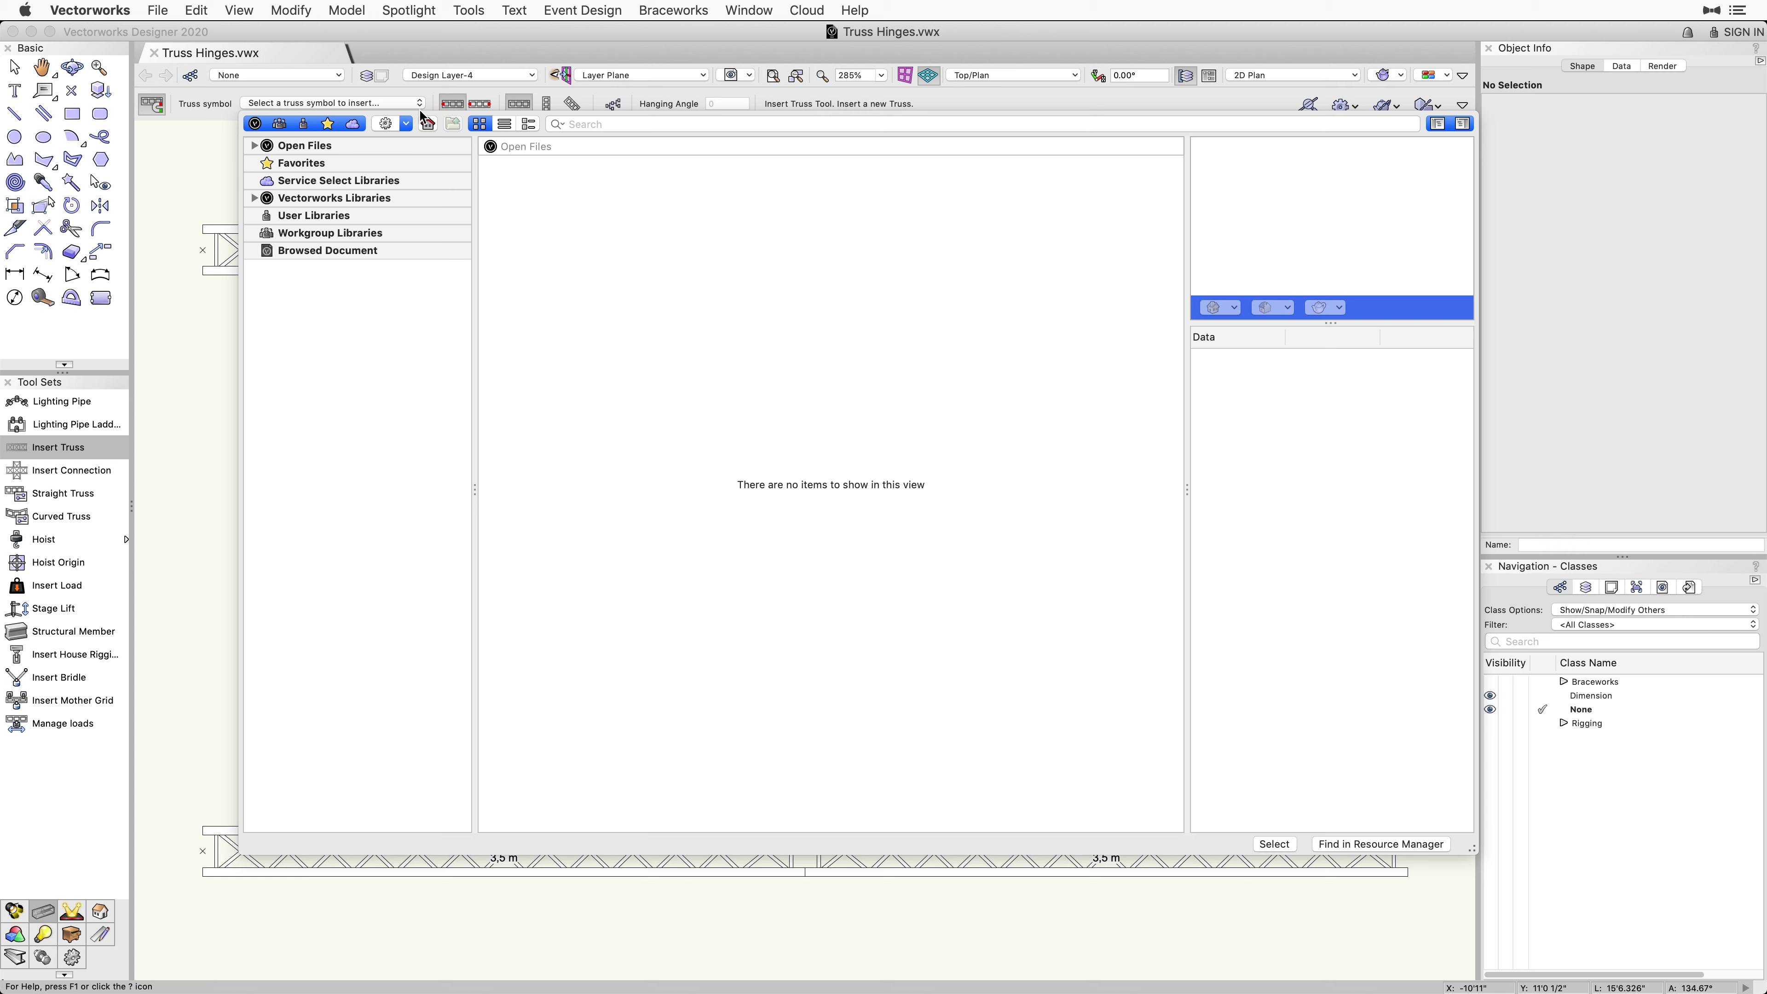
left_click(255, 198)
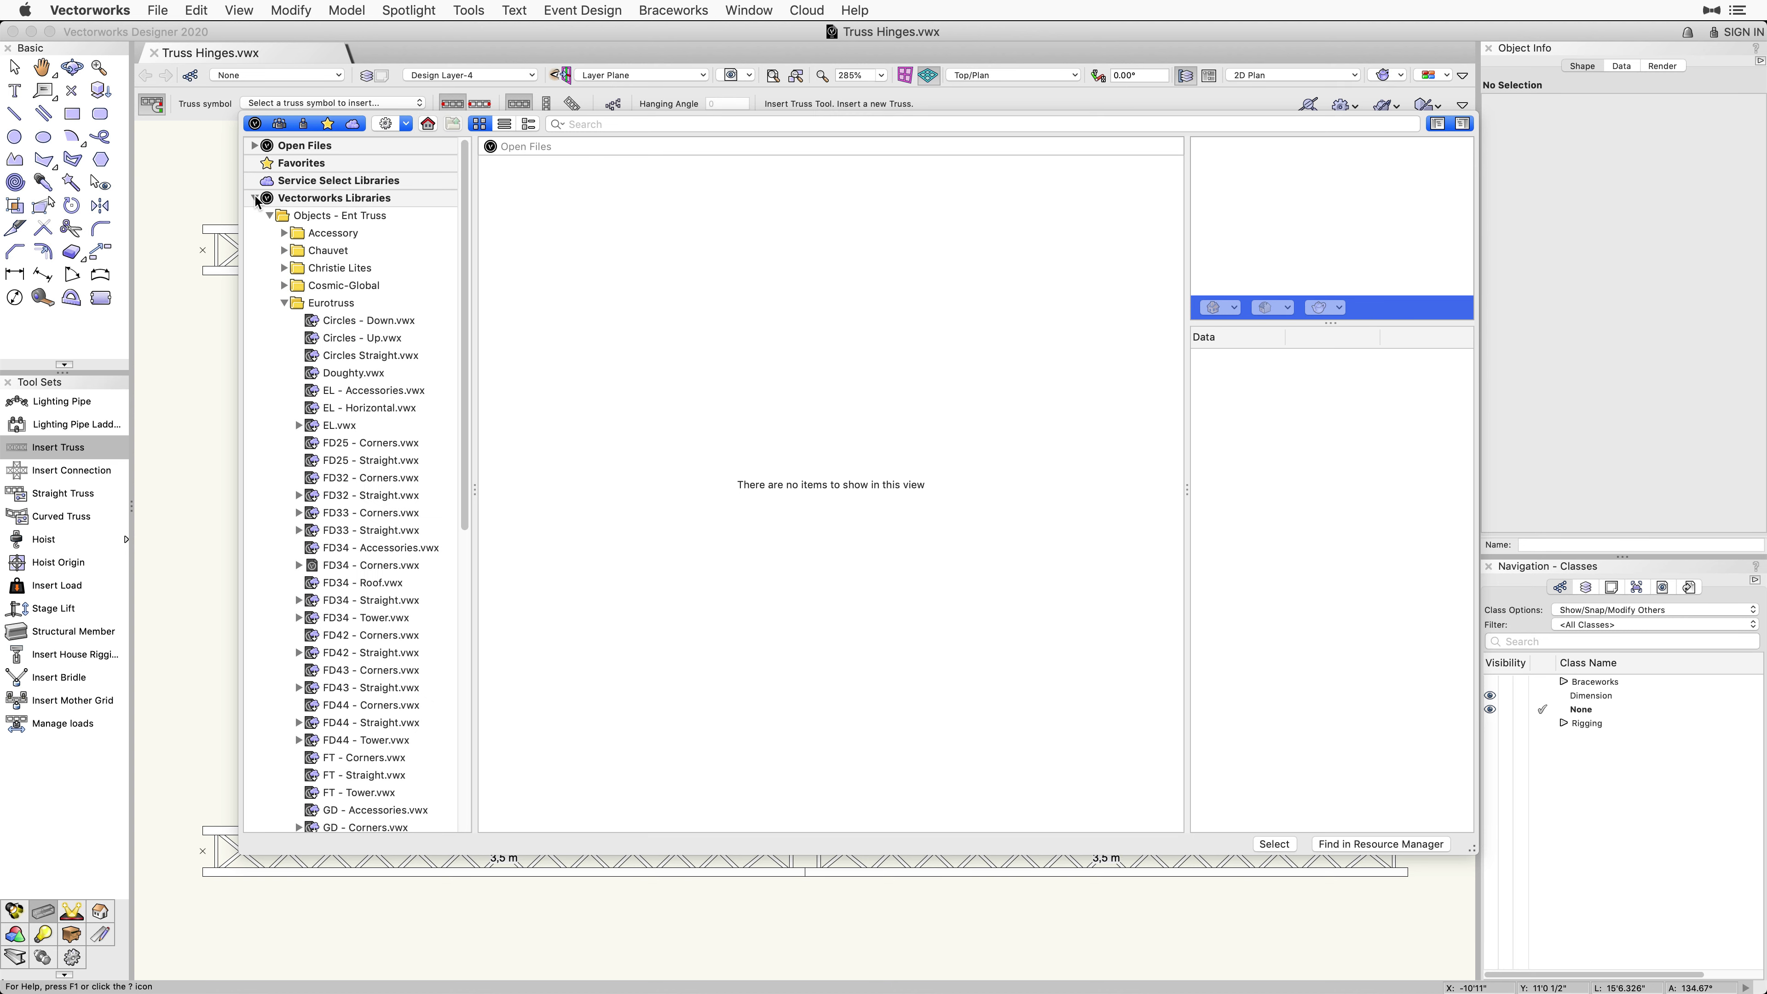
left_click(430, 565)
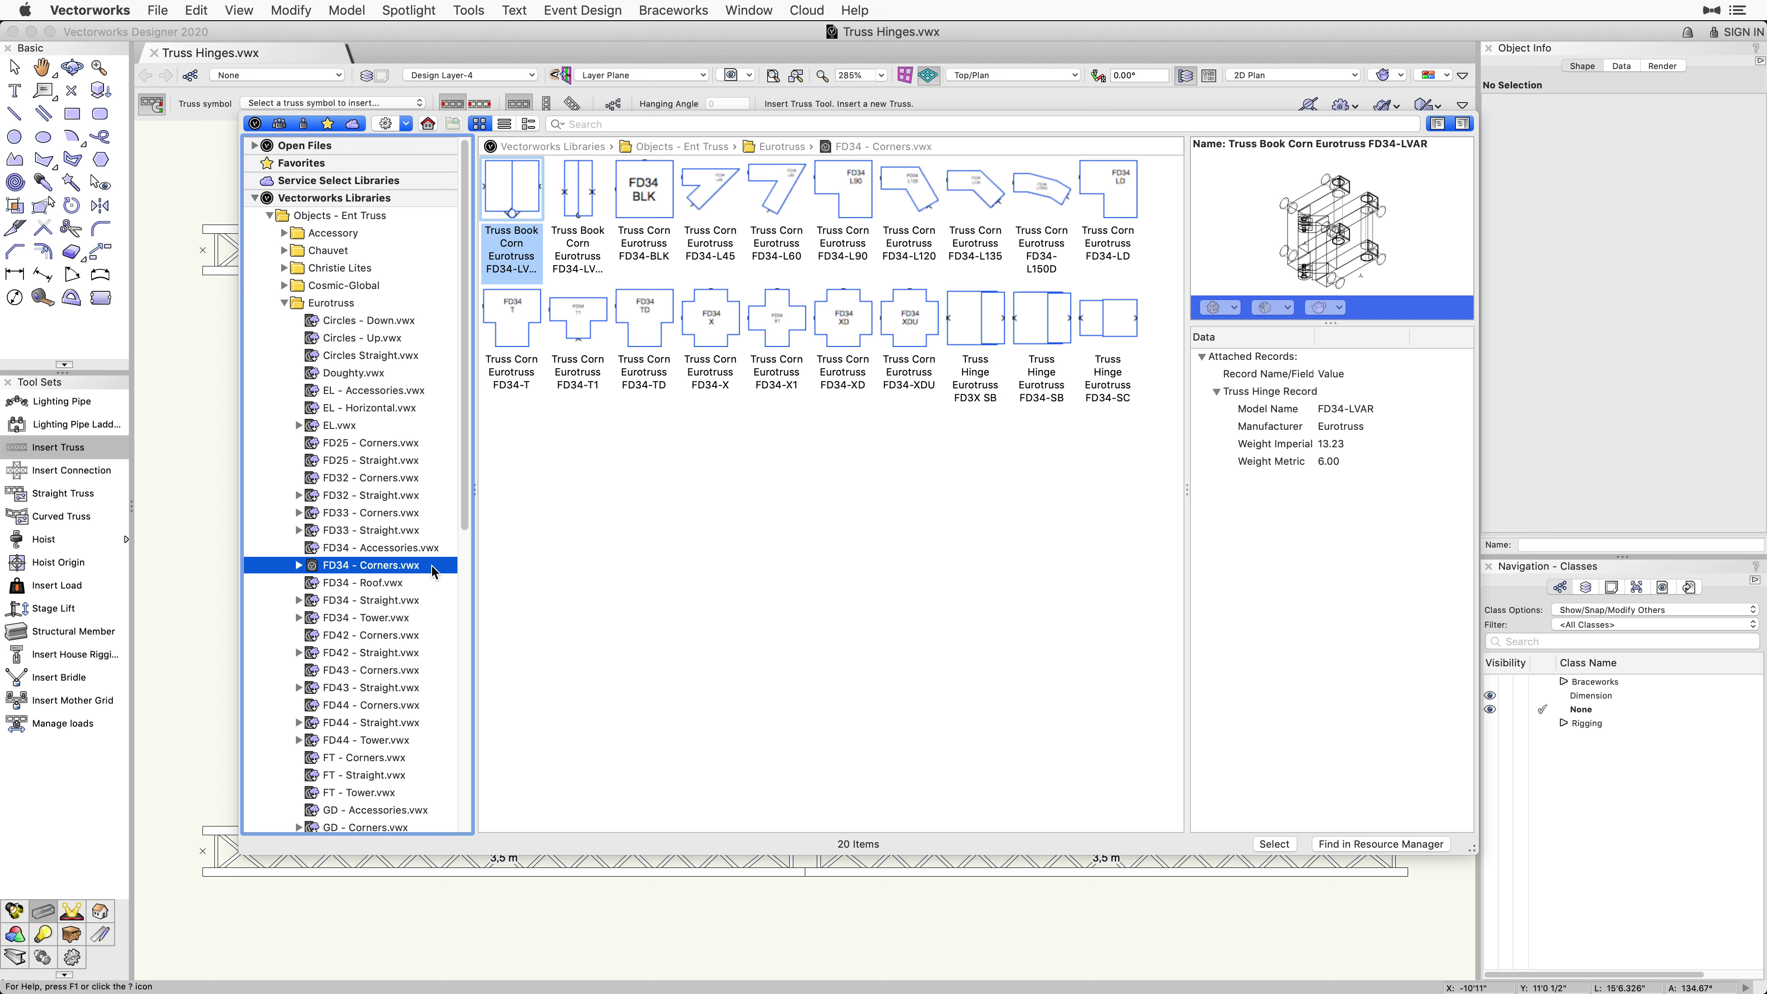
left_click(299, 566)
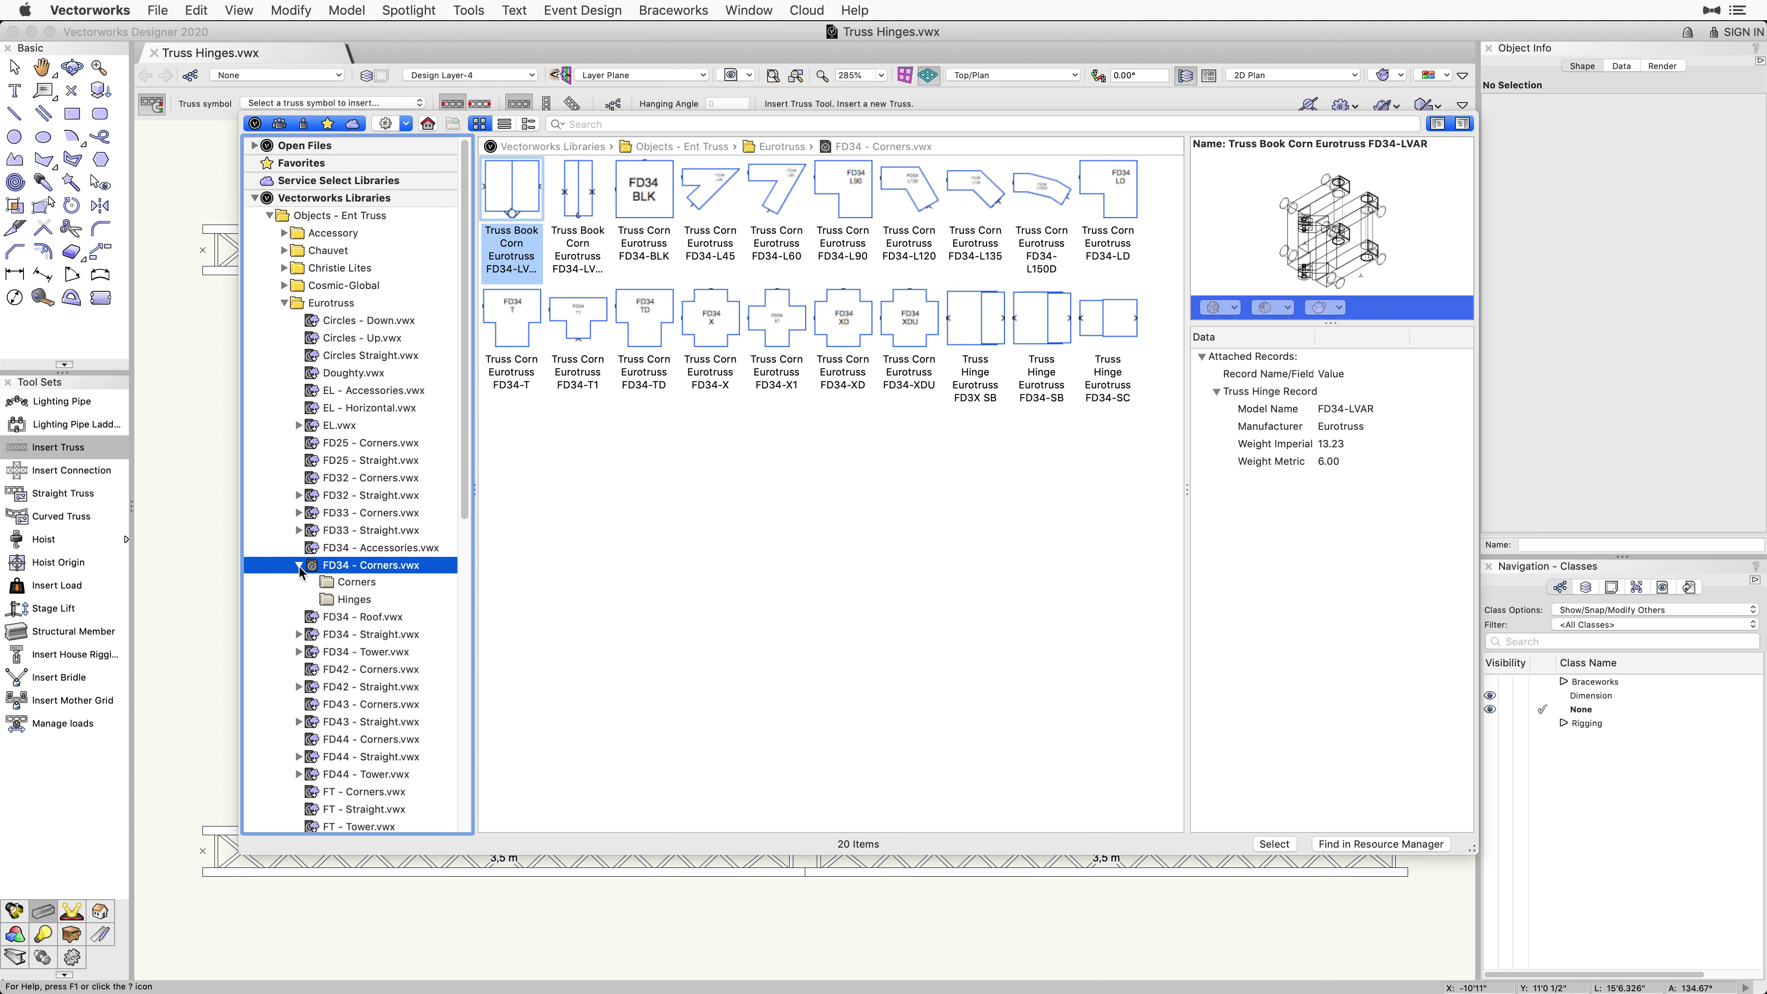
left_click(387, 600)
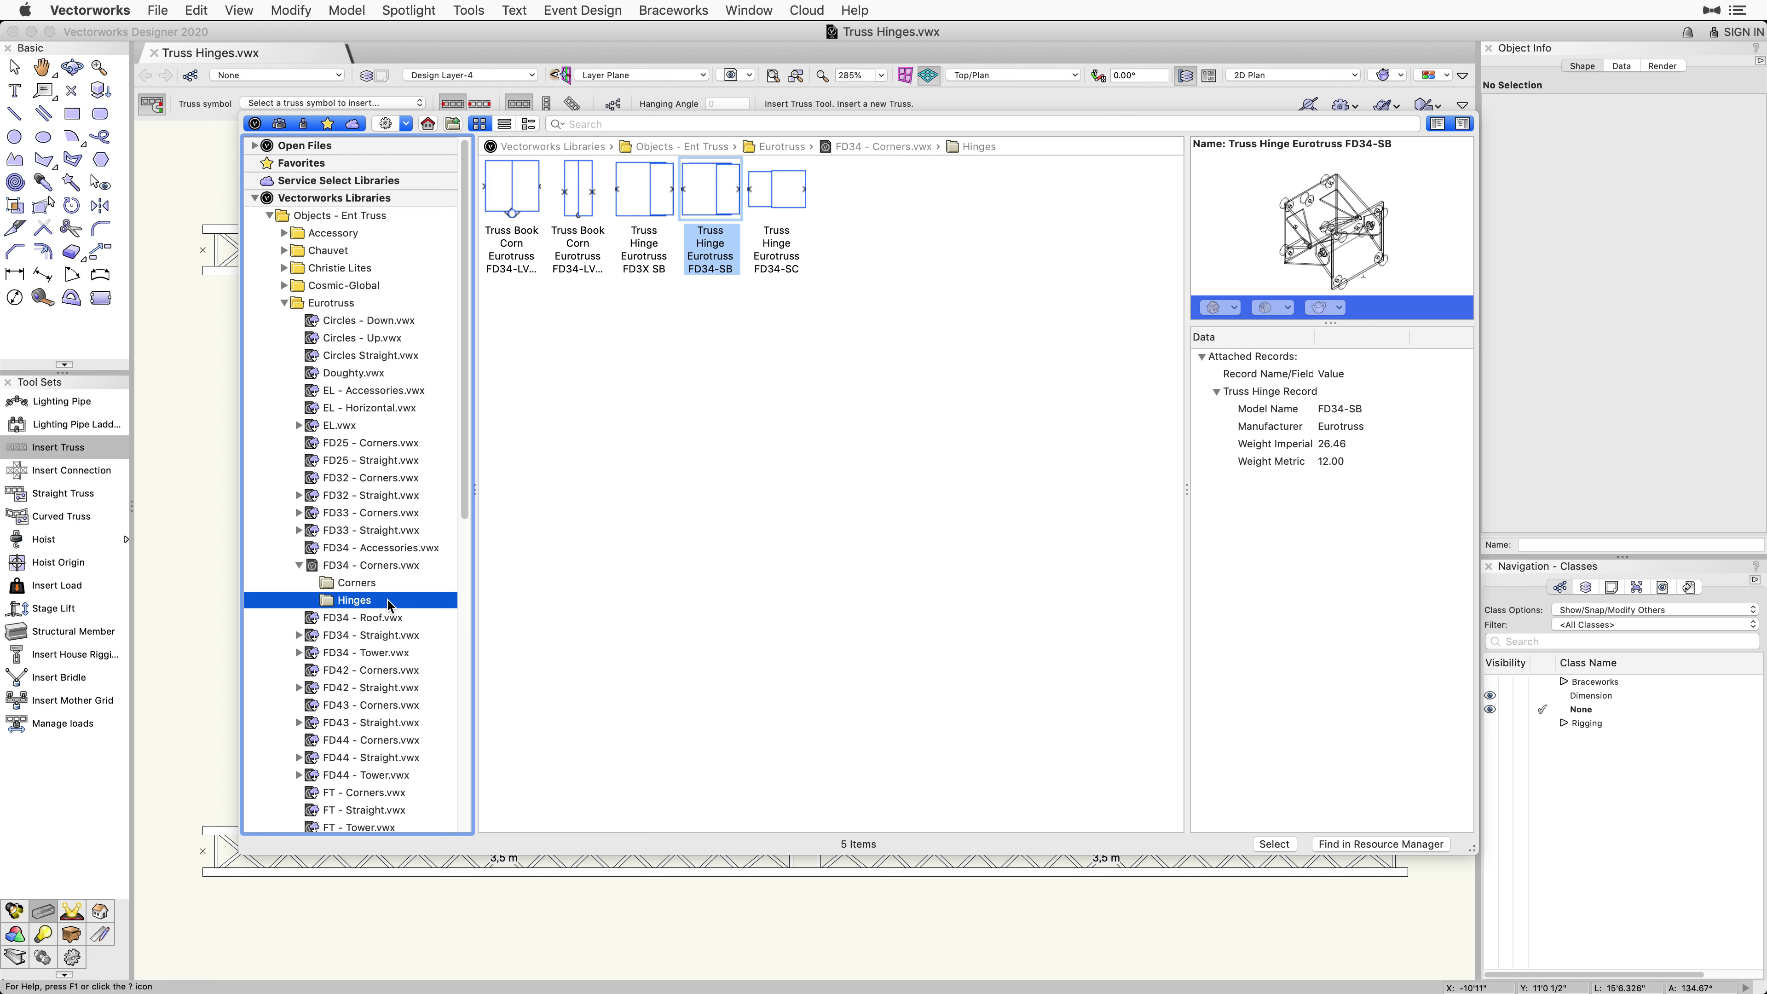
left_click(572, 258)
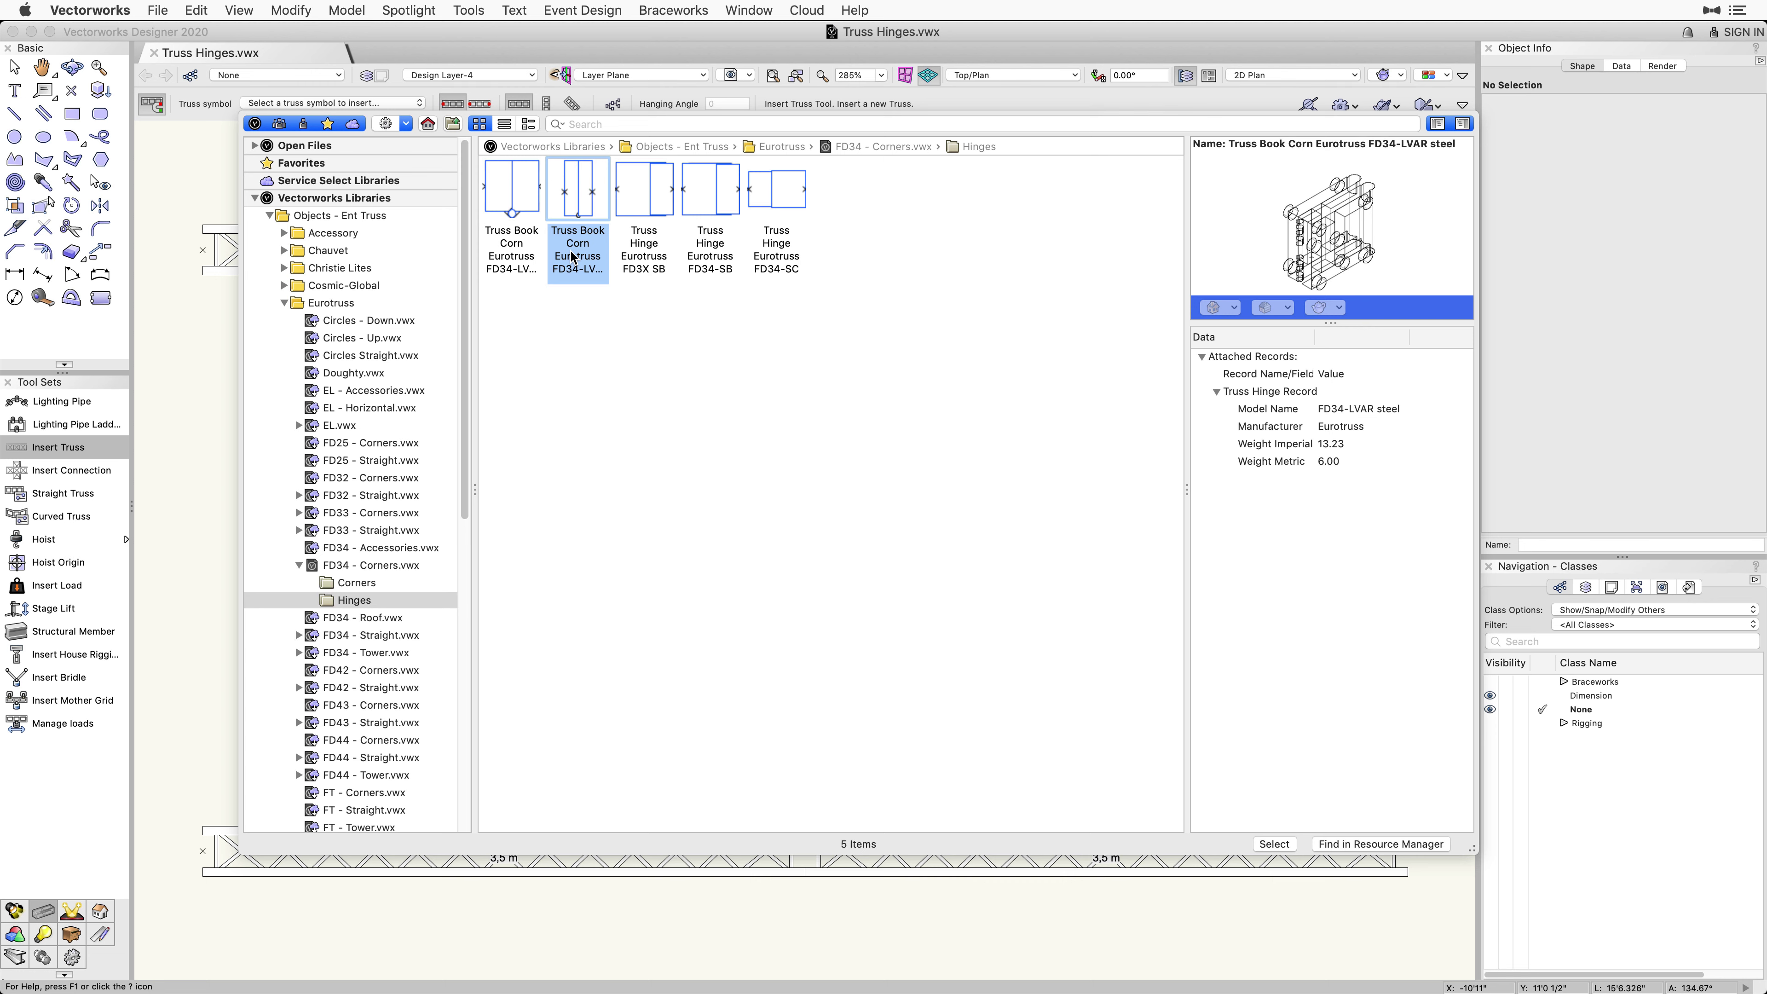
double_click(573, 258)
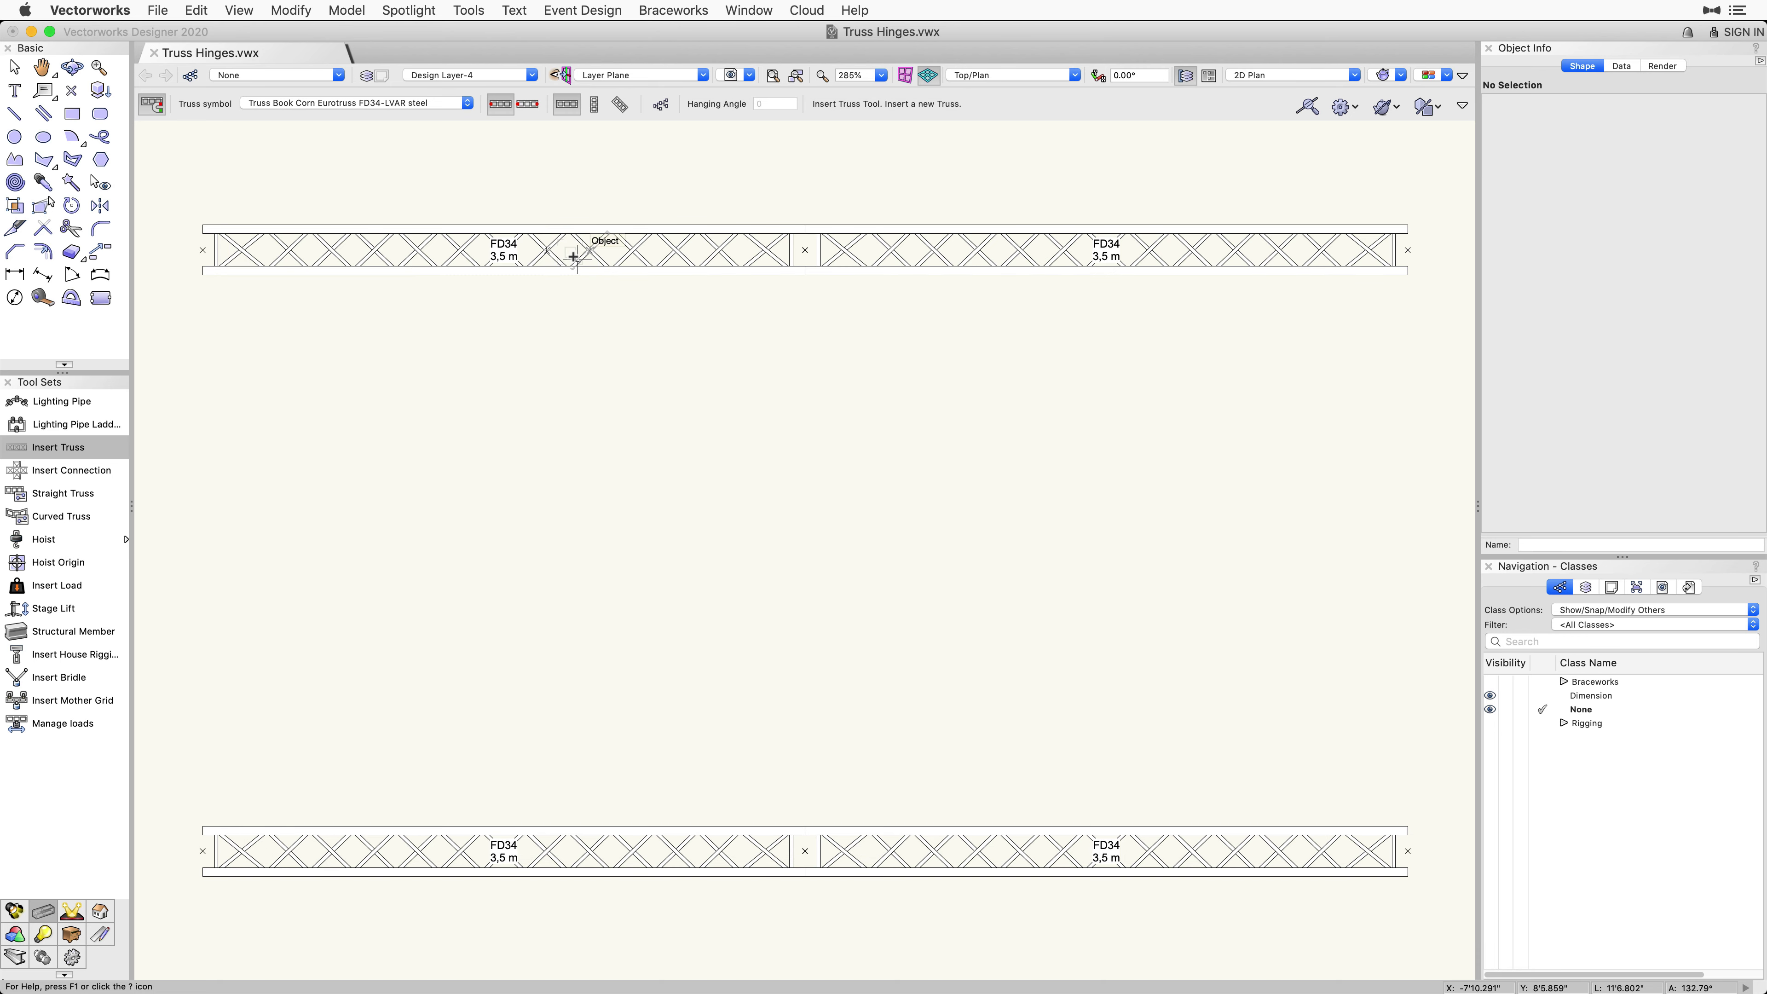
Place the FD34-LVAR steel book-corner hinge at the upper truss run's top right end
left_click(574, 256)
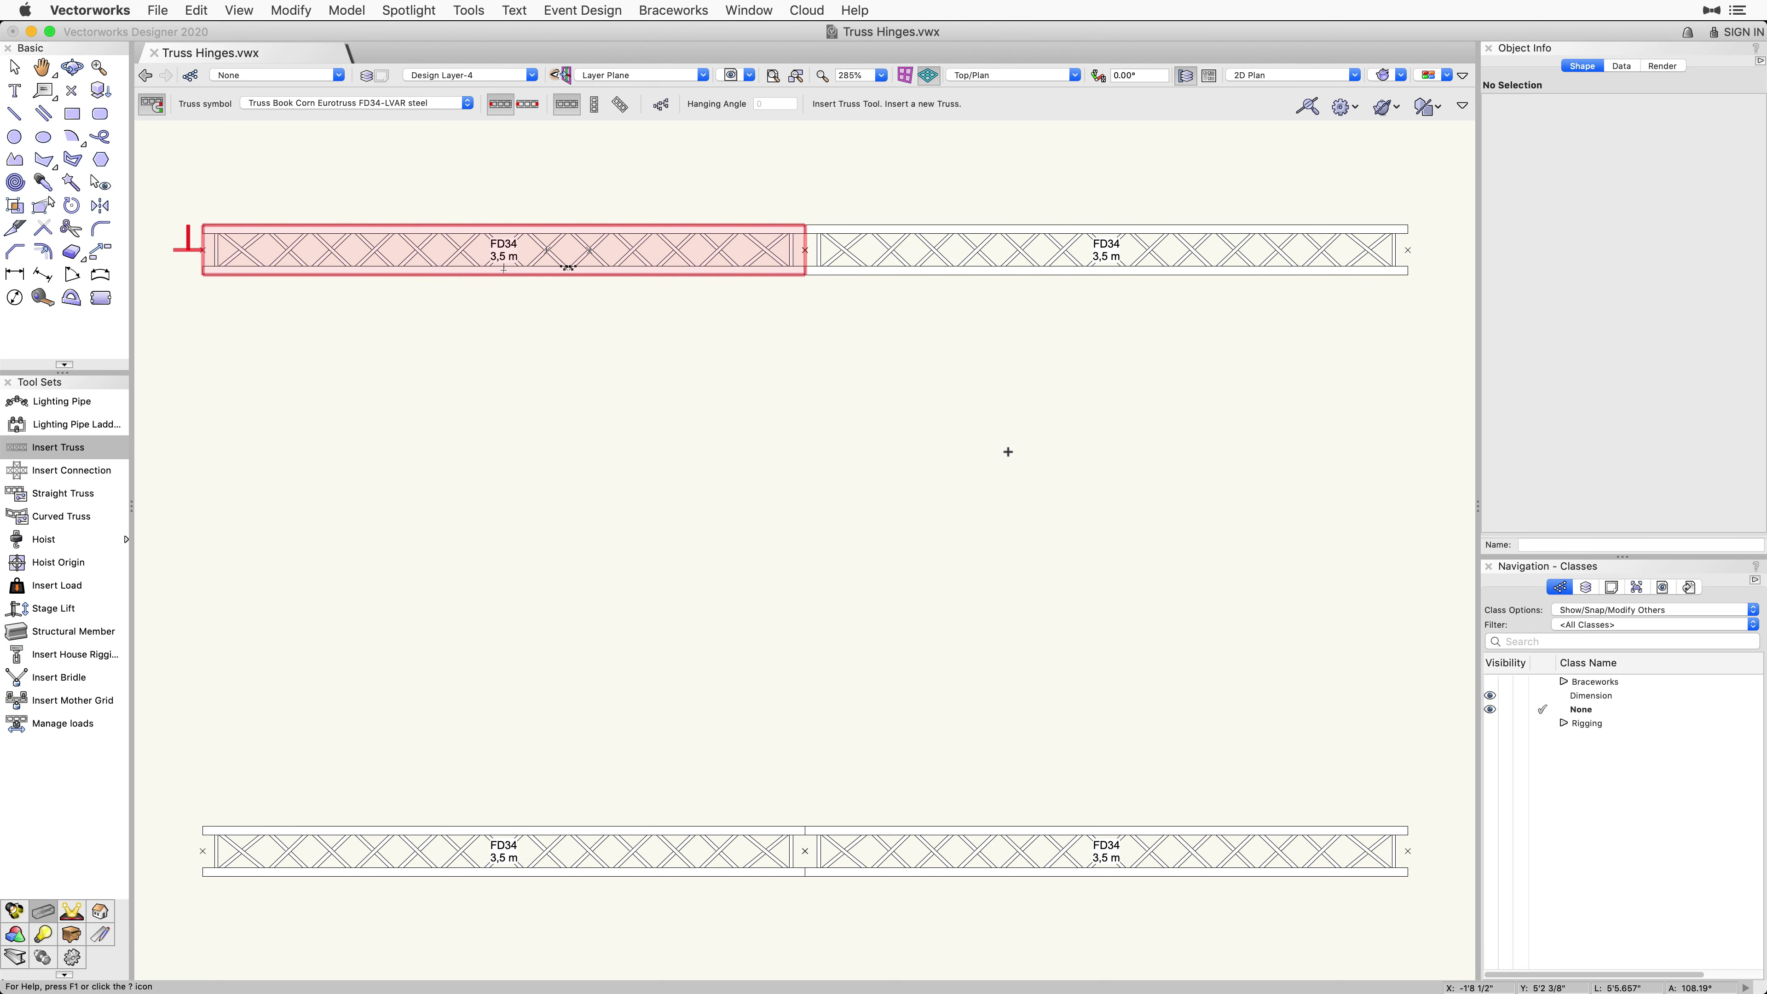
left_click(1342, 245)
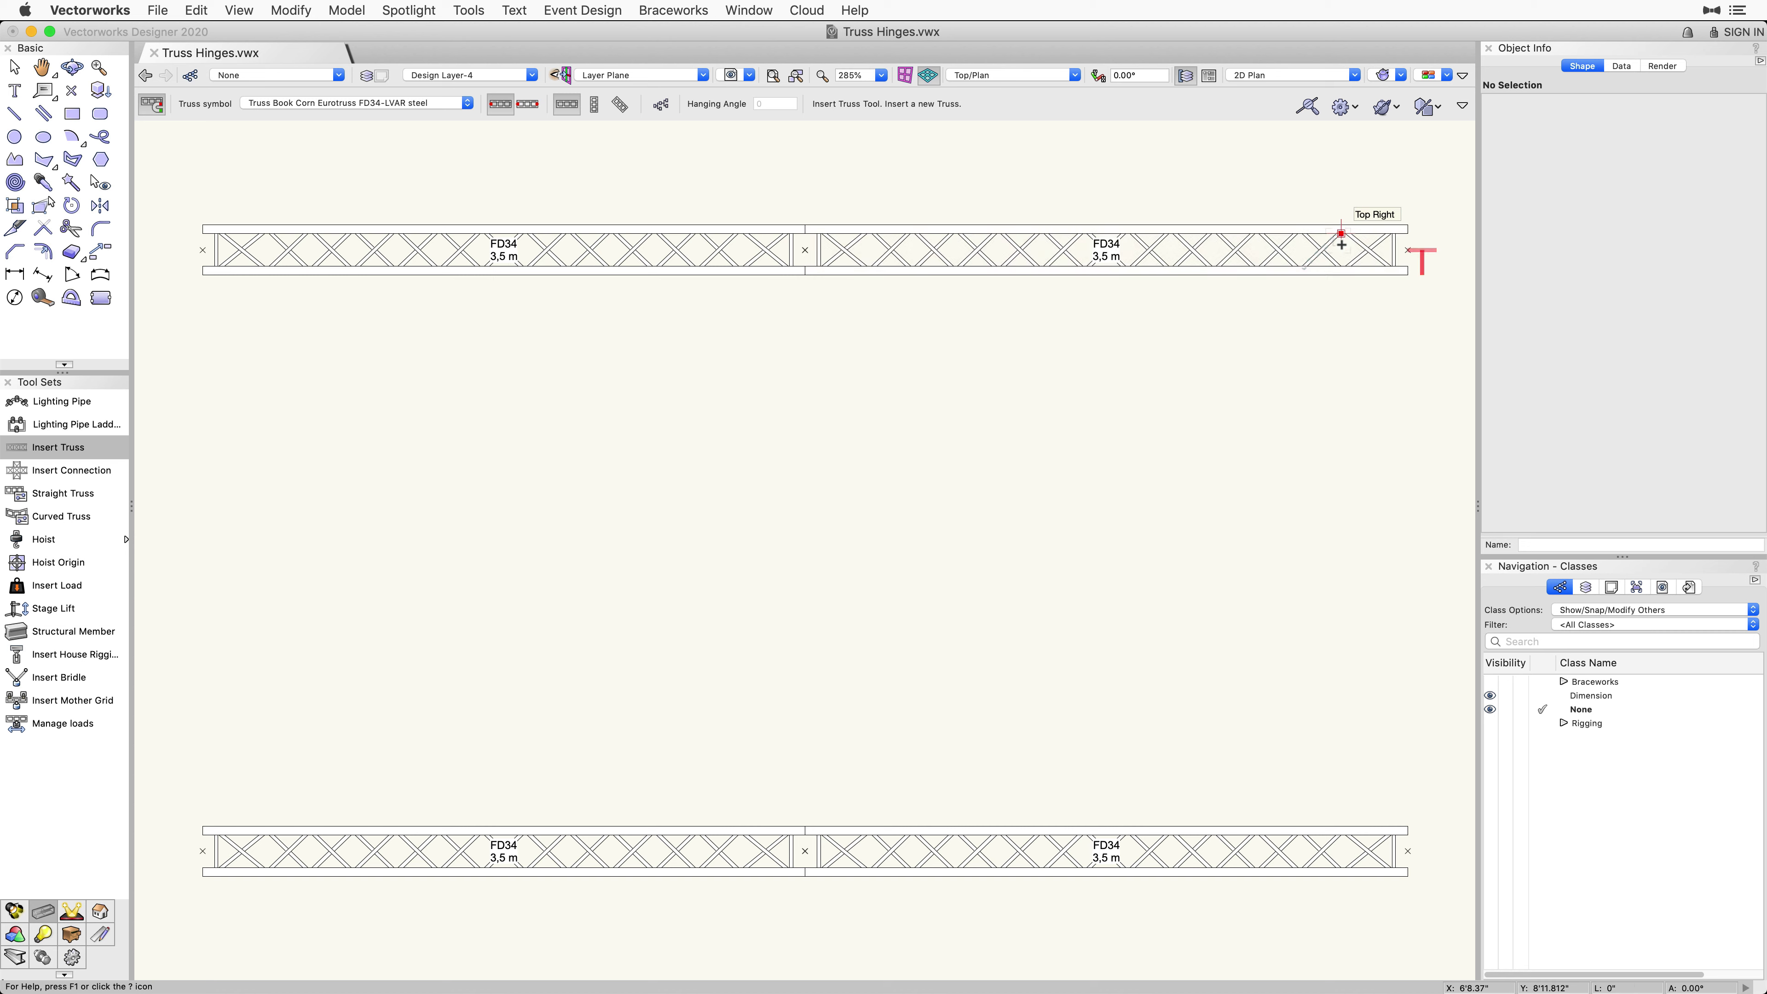
left_click(1433, 311)
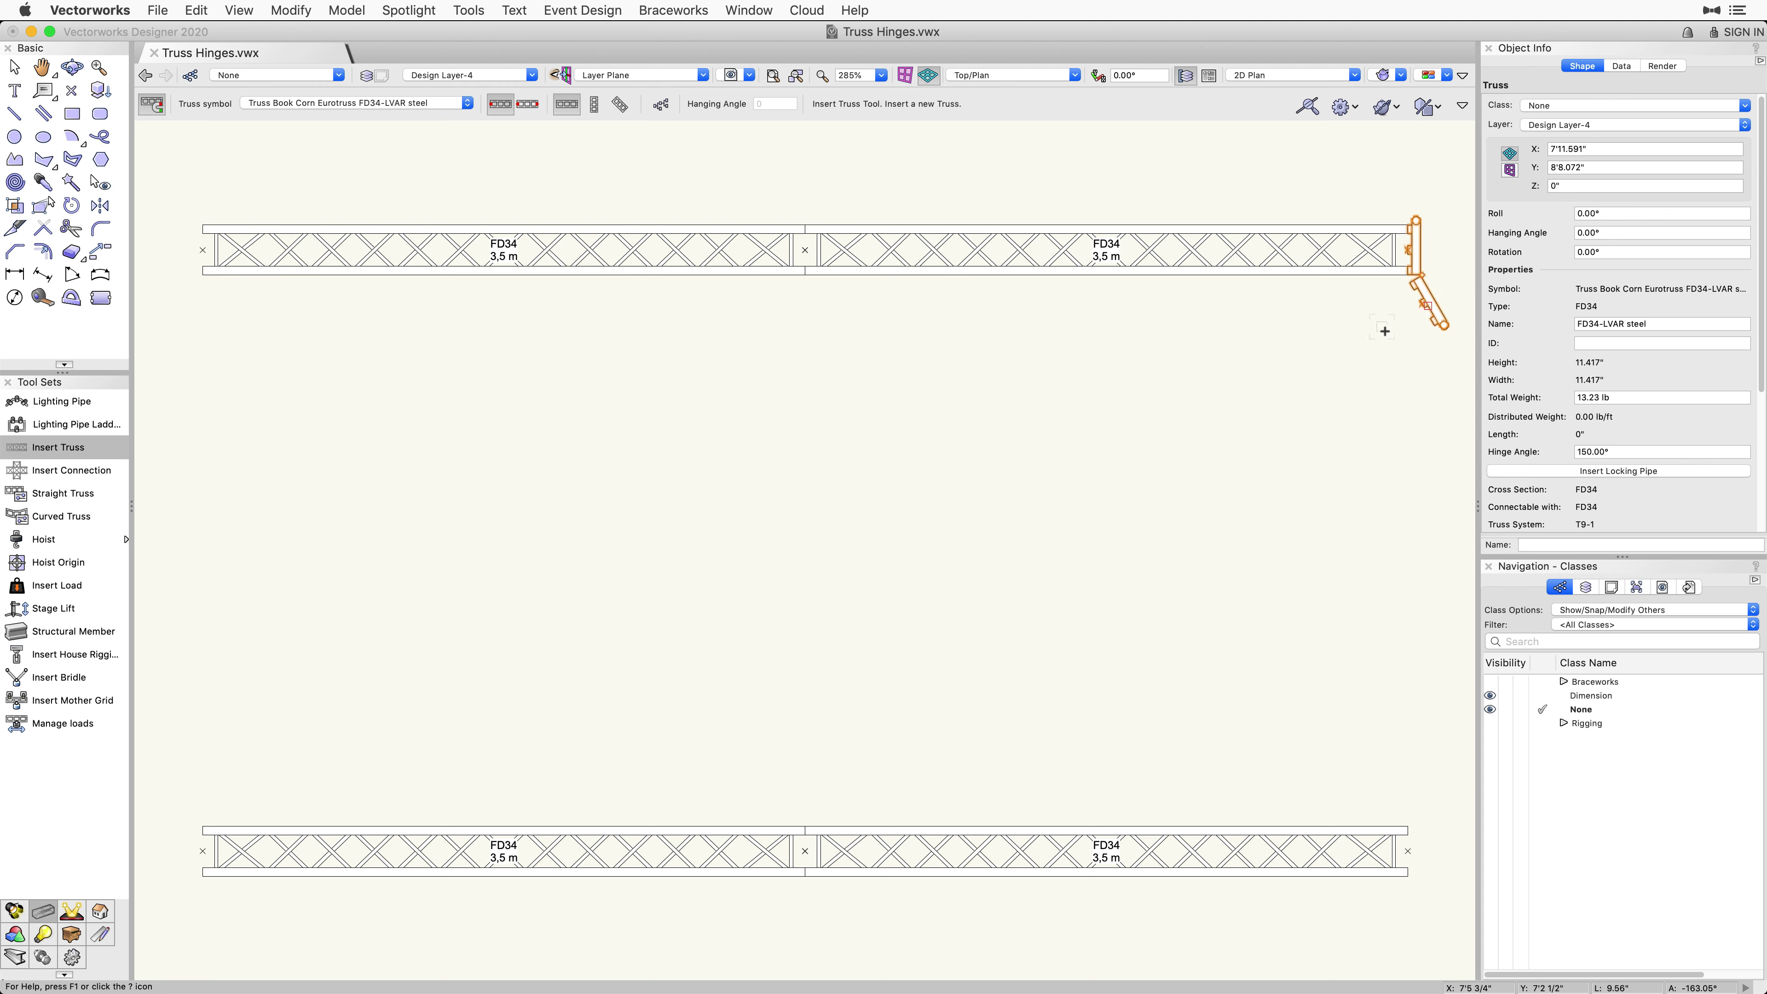
Set the book-corner hinge's Hinge Angle to 60° in the Object Info palette
key("x")
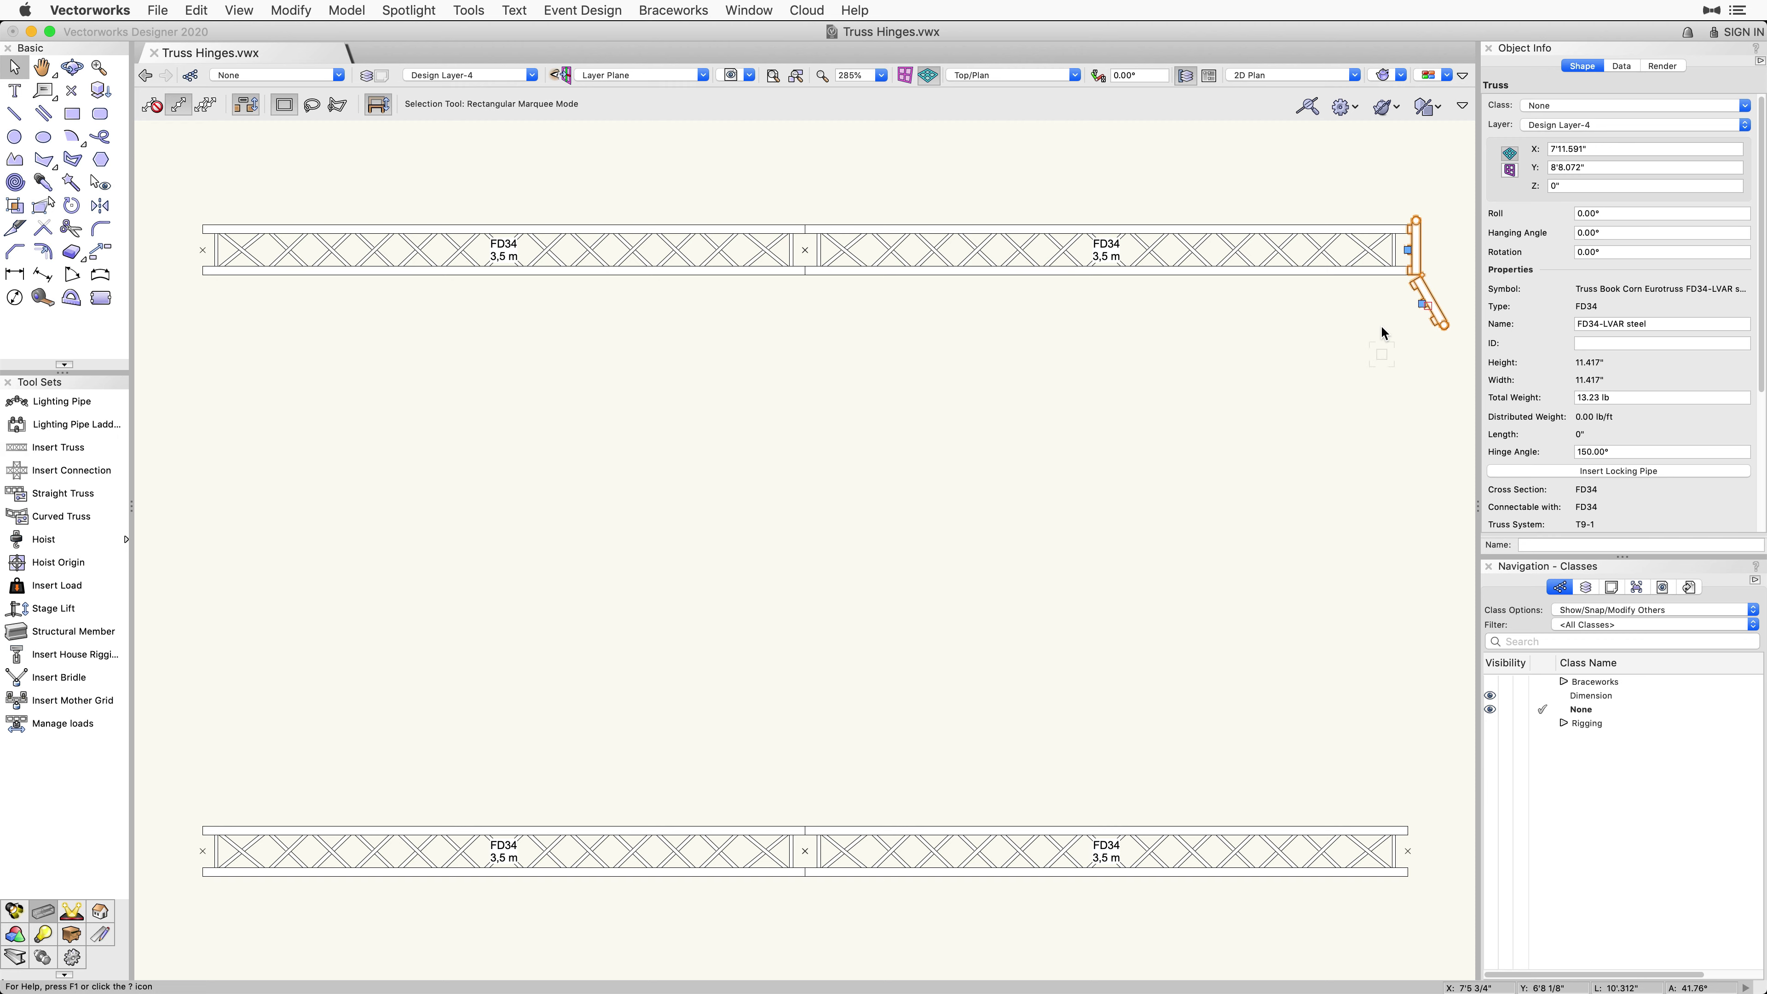
middle_click_drag(1380, 324, 1239, 306)
scroll(1243, 313, "up", 1)
scroll(1243, 312, "up", 4)
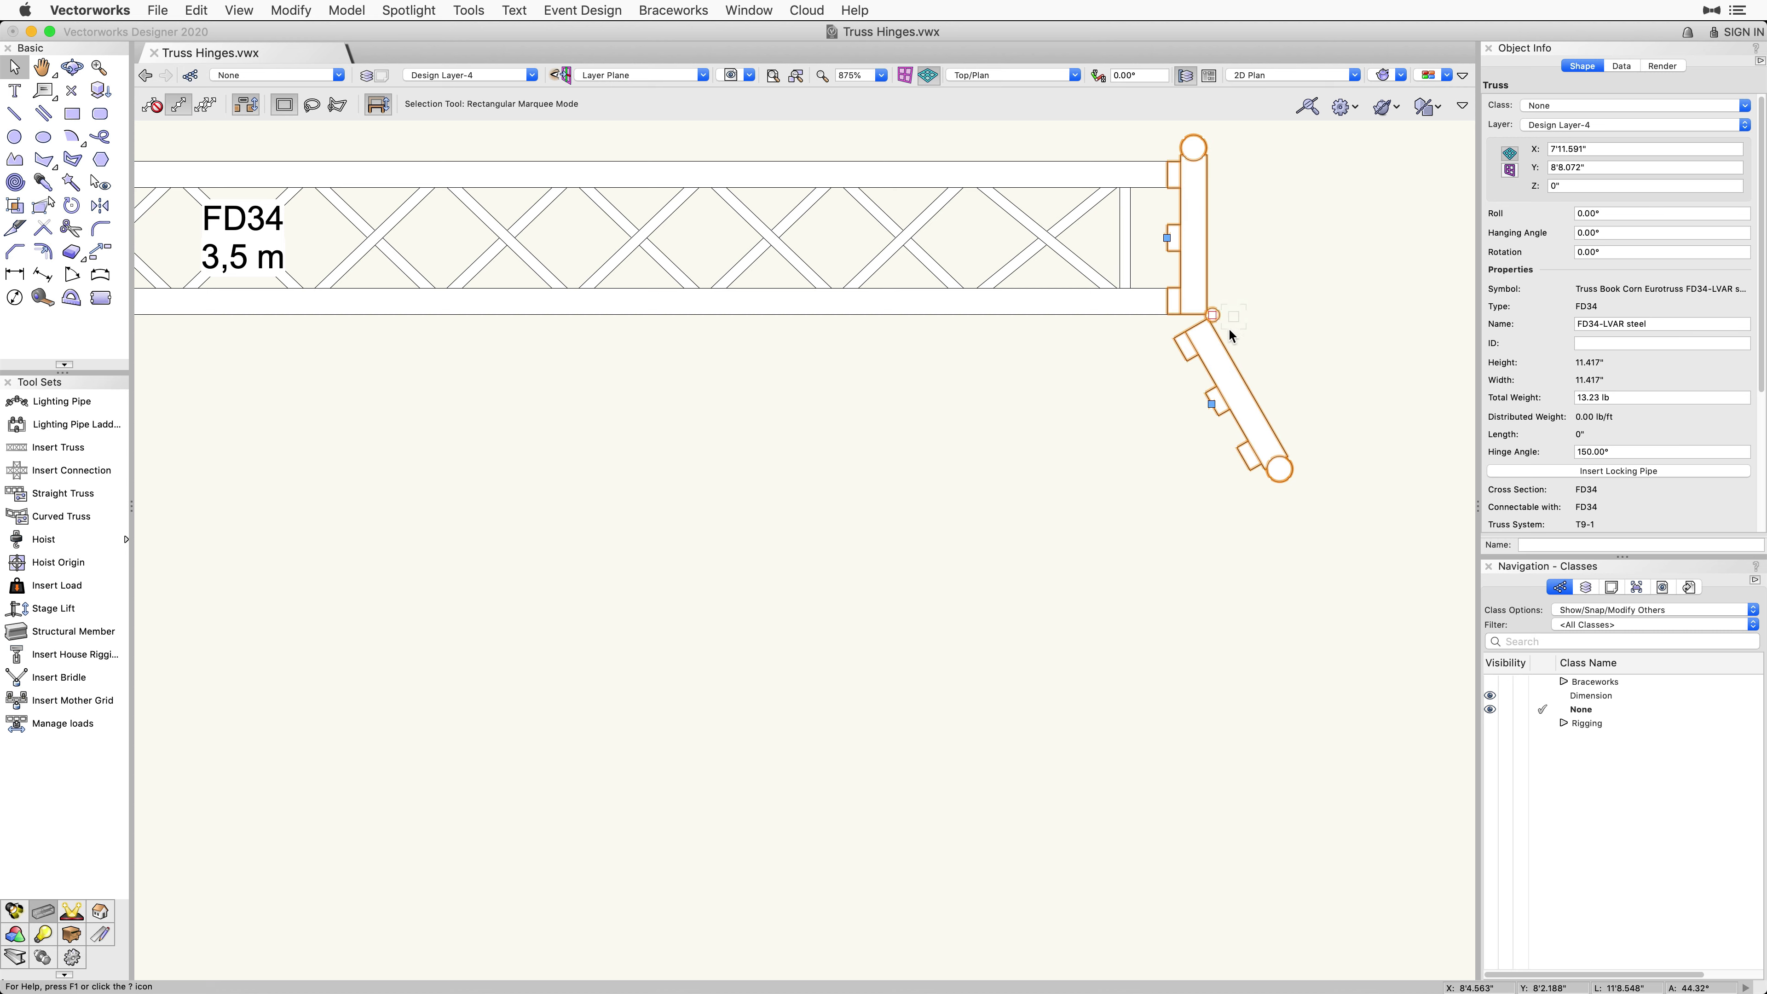
left_click_drag(1212, 404, 1288, 380)
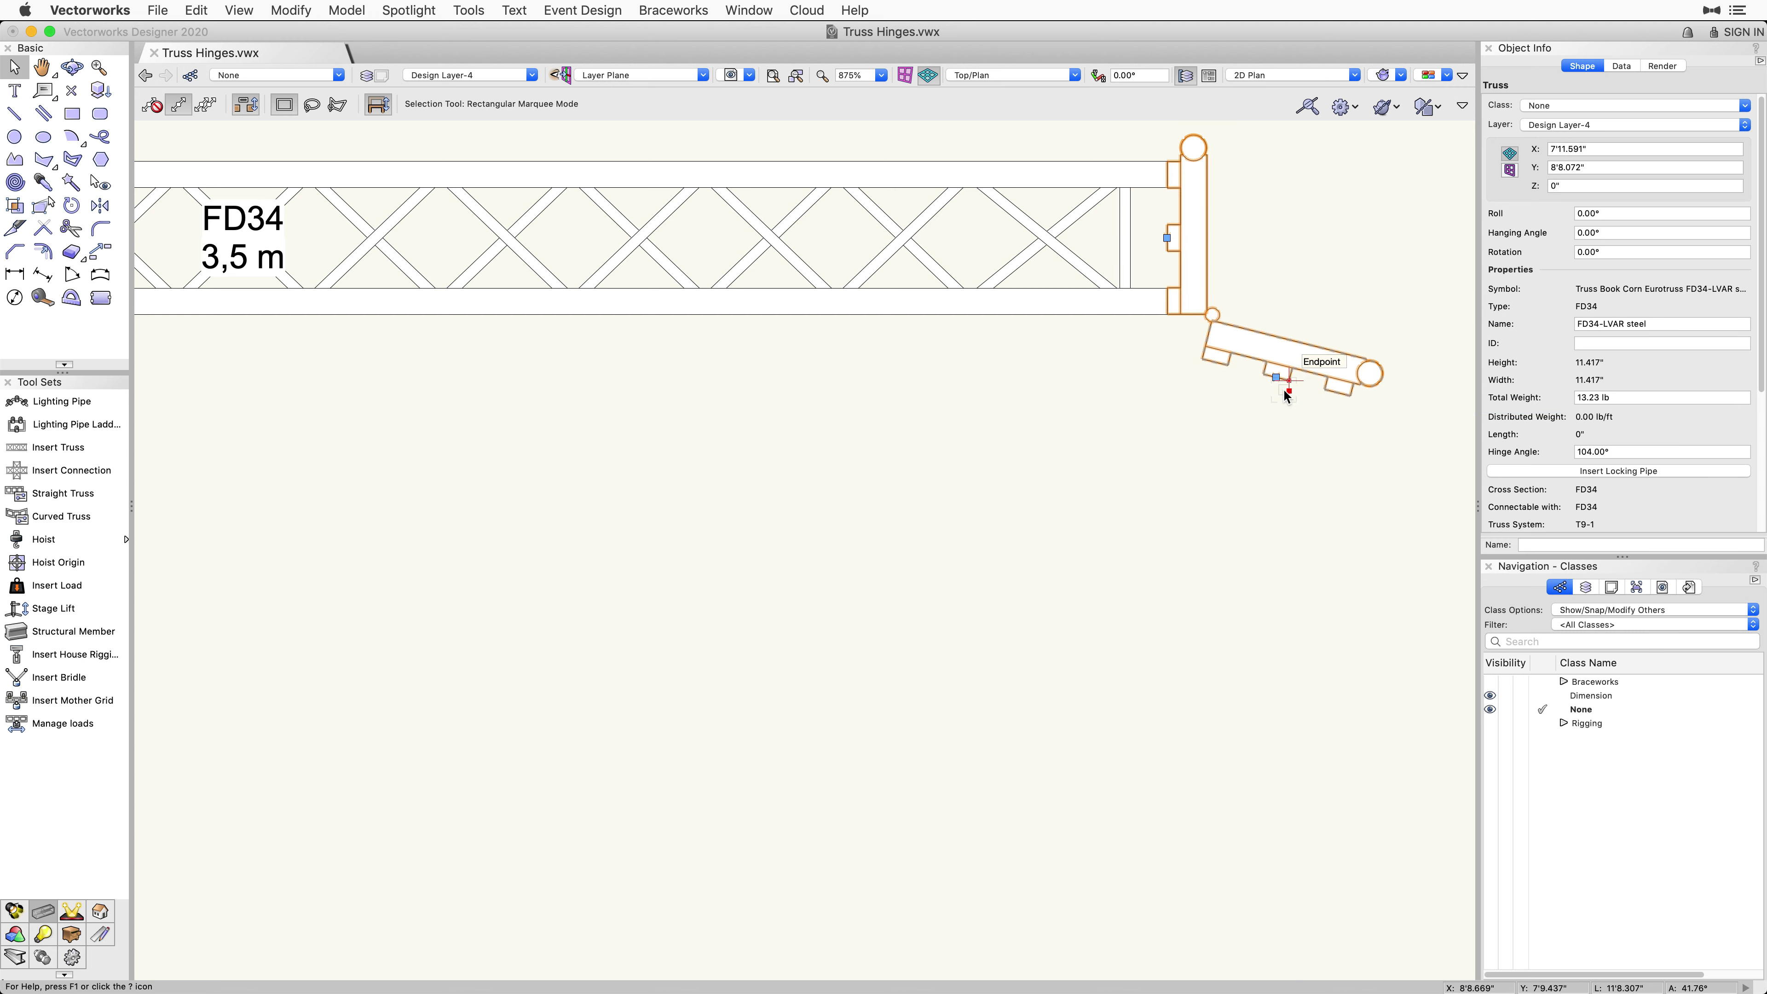
left_click(1616, 453)
type("60")
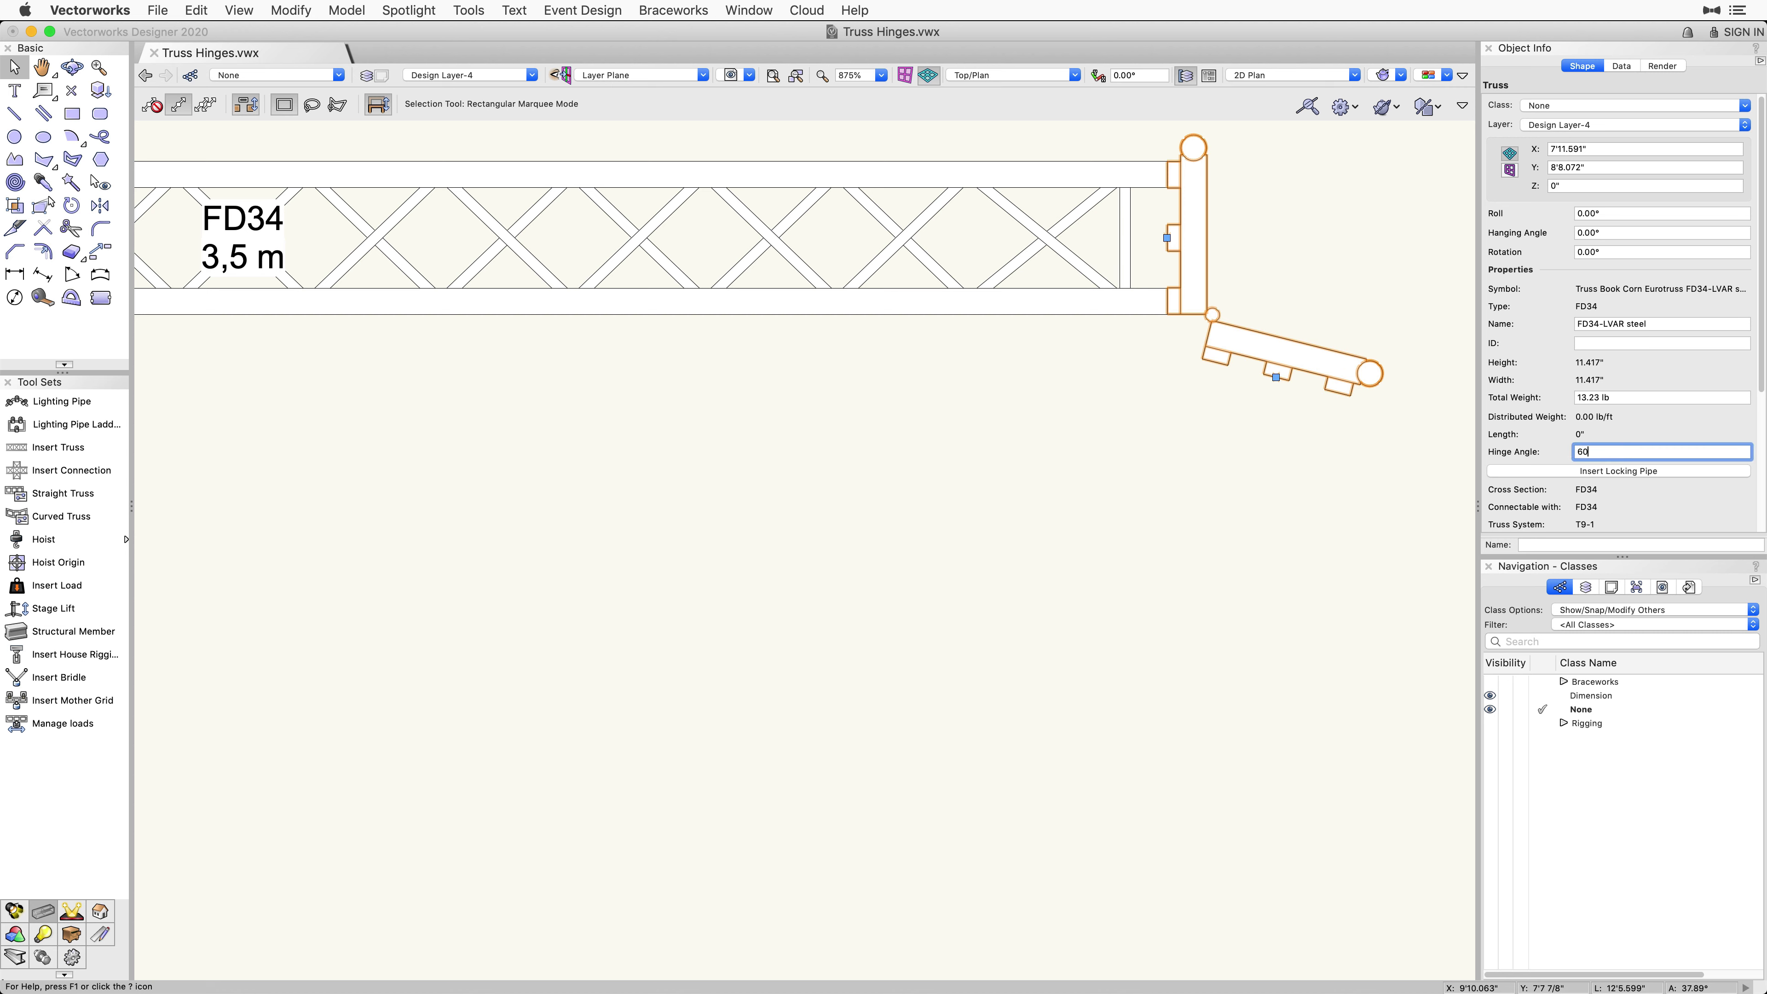
key("Return")
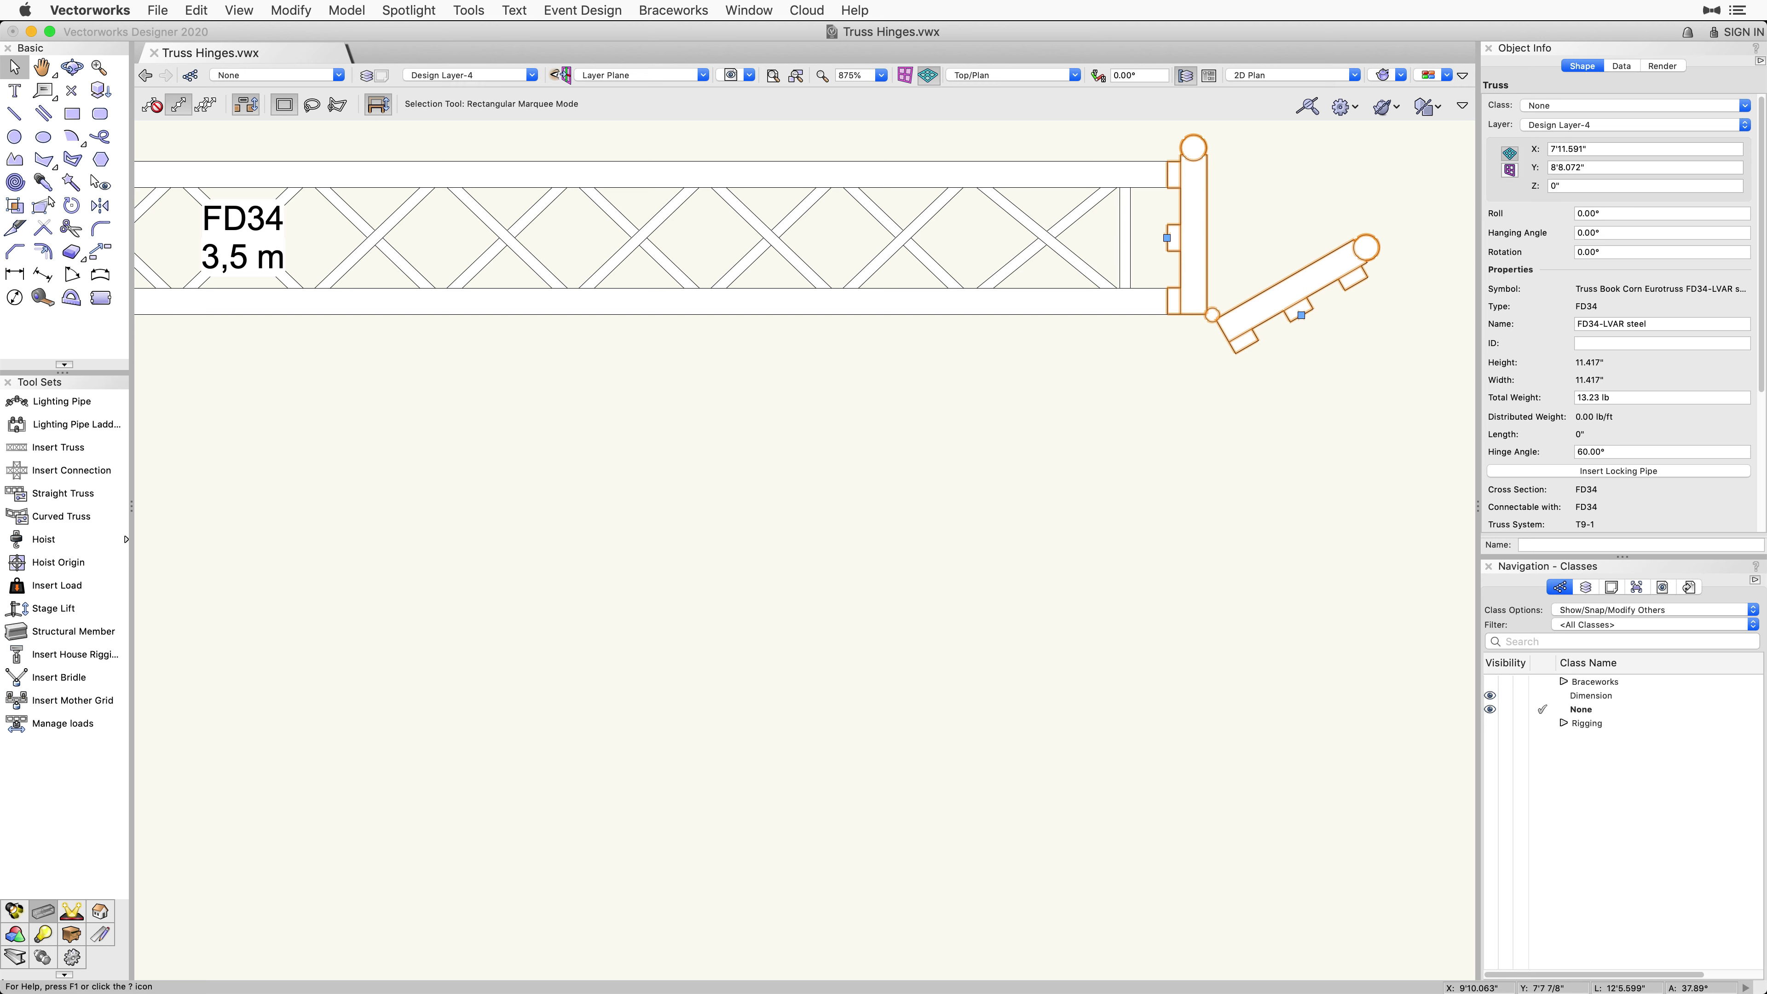
scroll(852, 462, "down", 5)
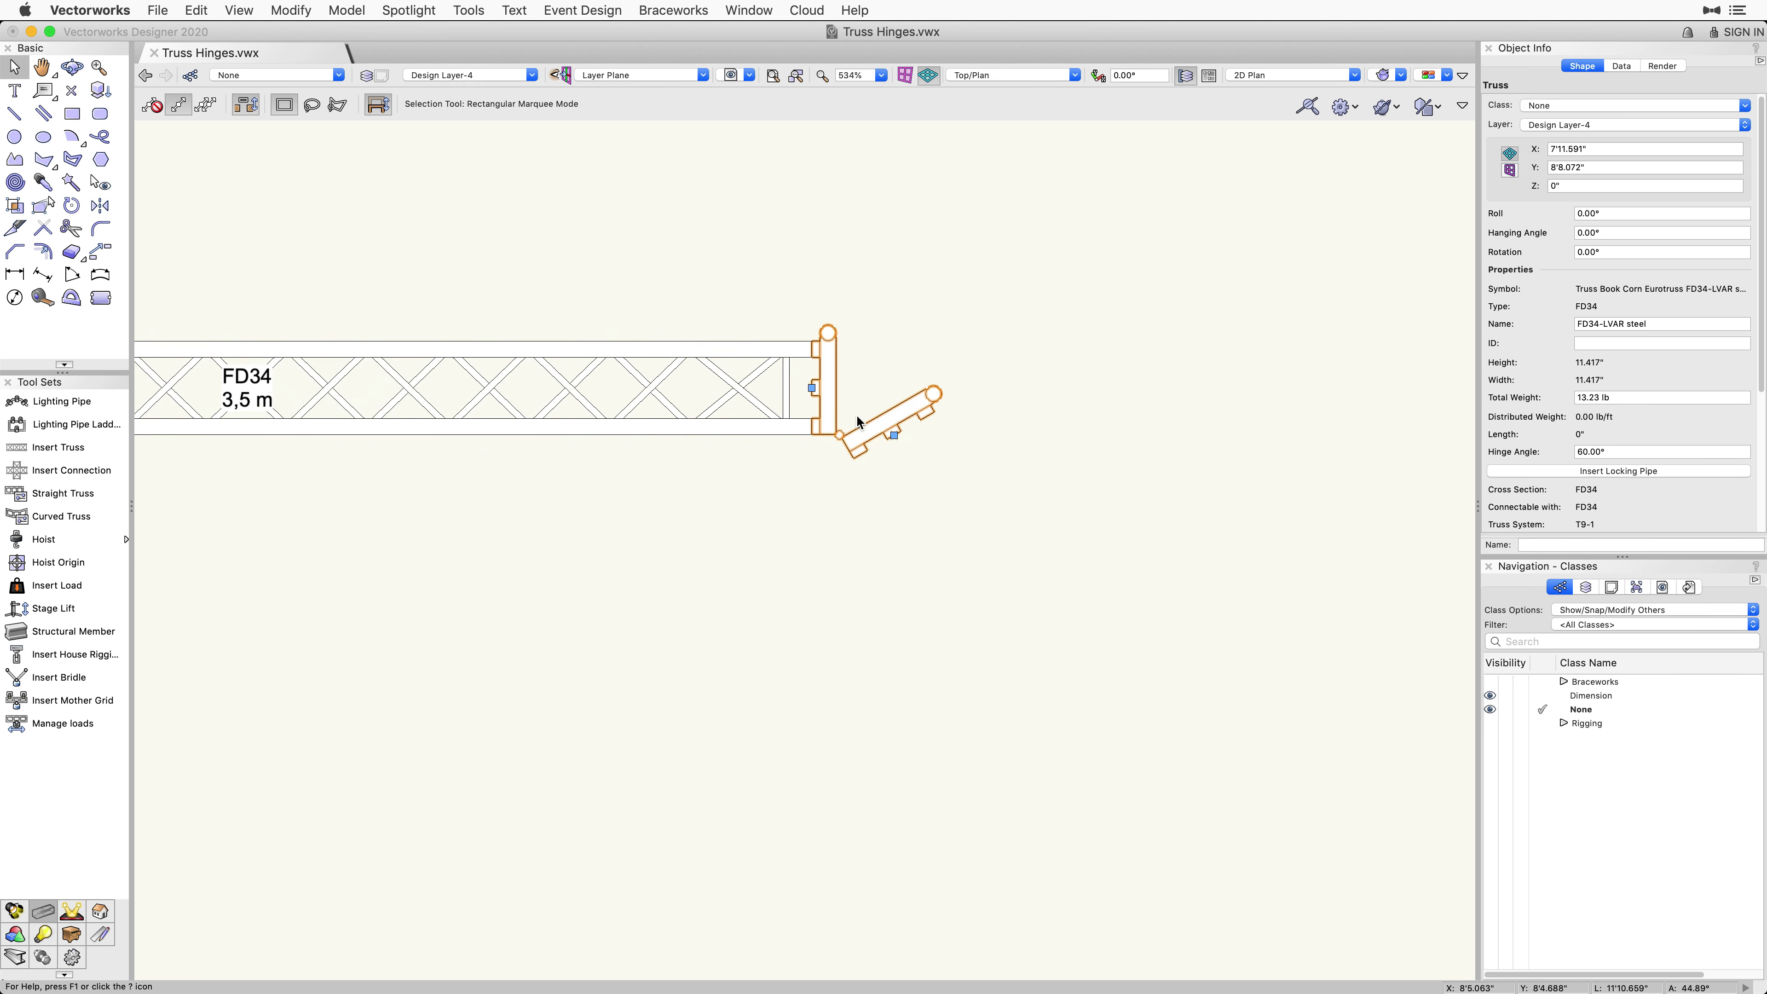
Snap a 3,5 m FD34 truss onto the hinge's free end, angled downward at 120°
left_click_drag(686, 423, 893, 445)
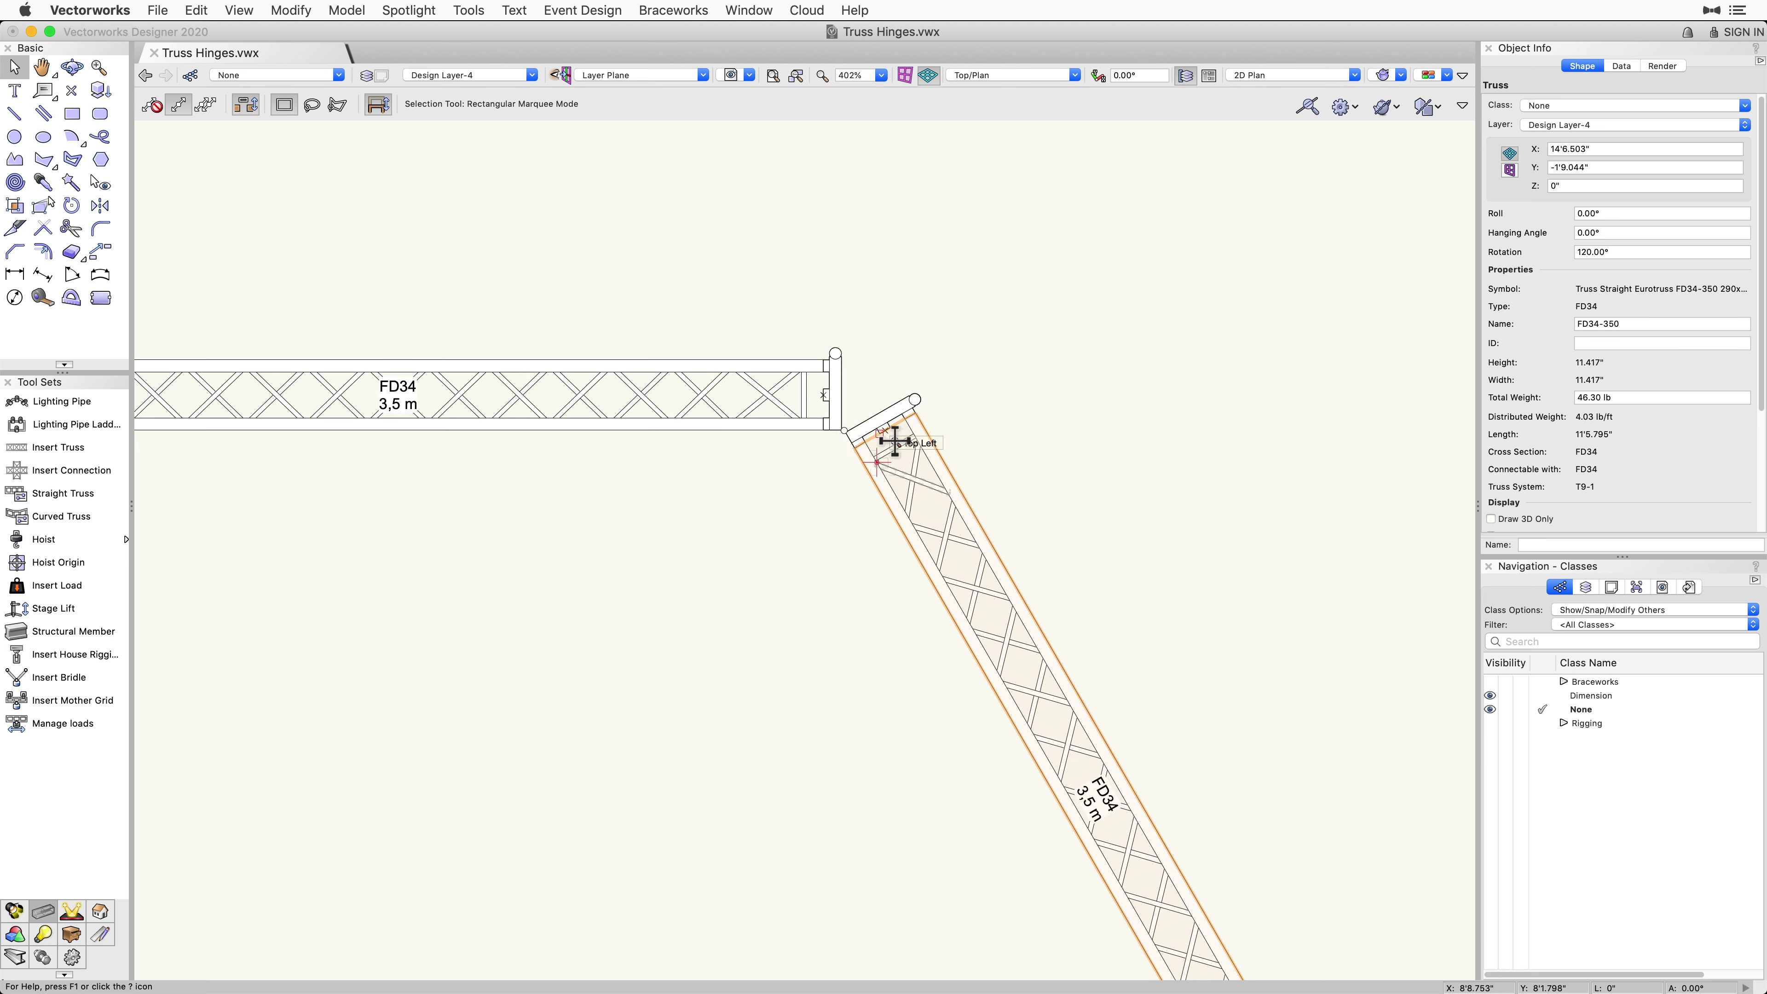
left_click(1157, 424)
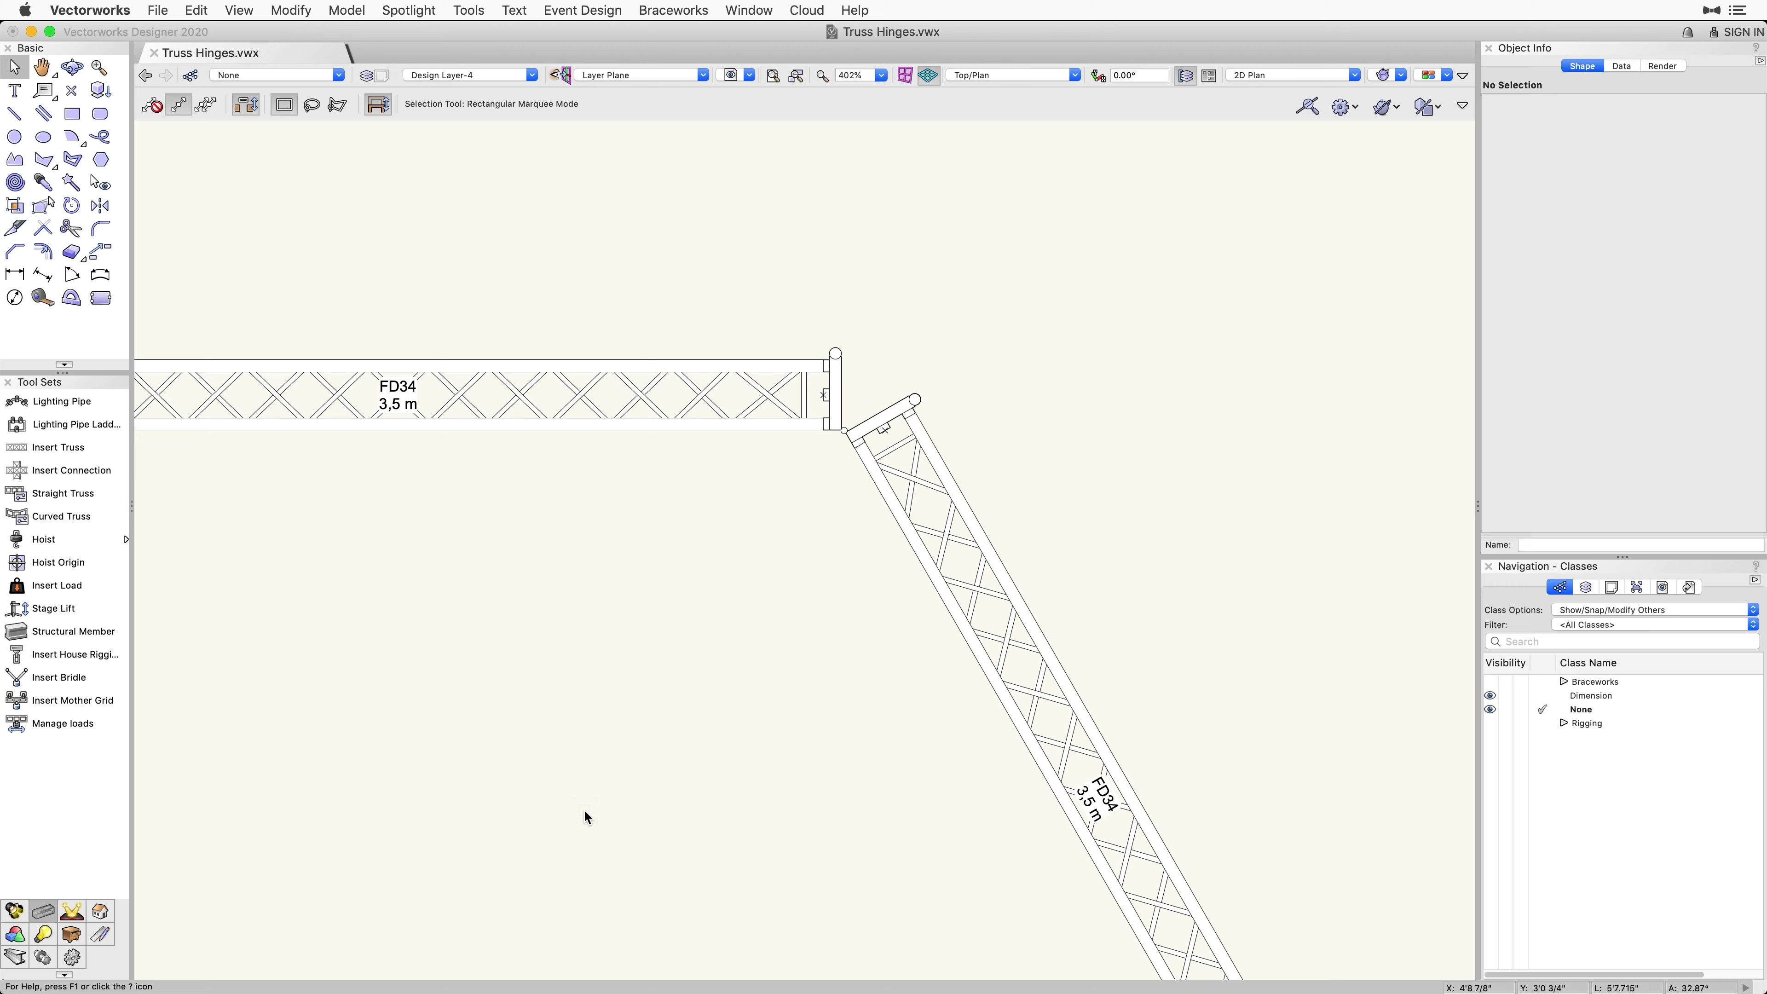
key("h")
left_click_drag(633, 771, 847, 536)
scroll(847, 536, "down", 5)
Pick Truss Hinge Eurotruss FD34-SC from the FD34 Hinges folder as the Insert Truss symbol
key("x")
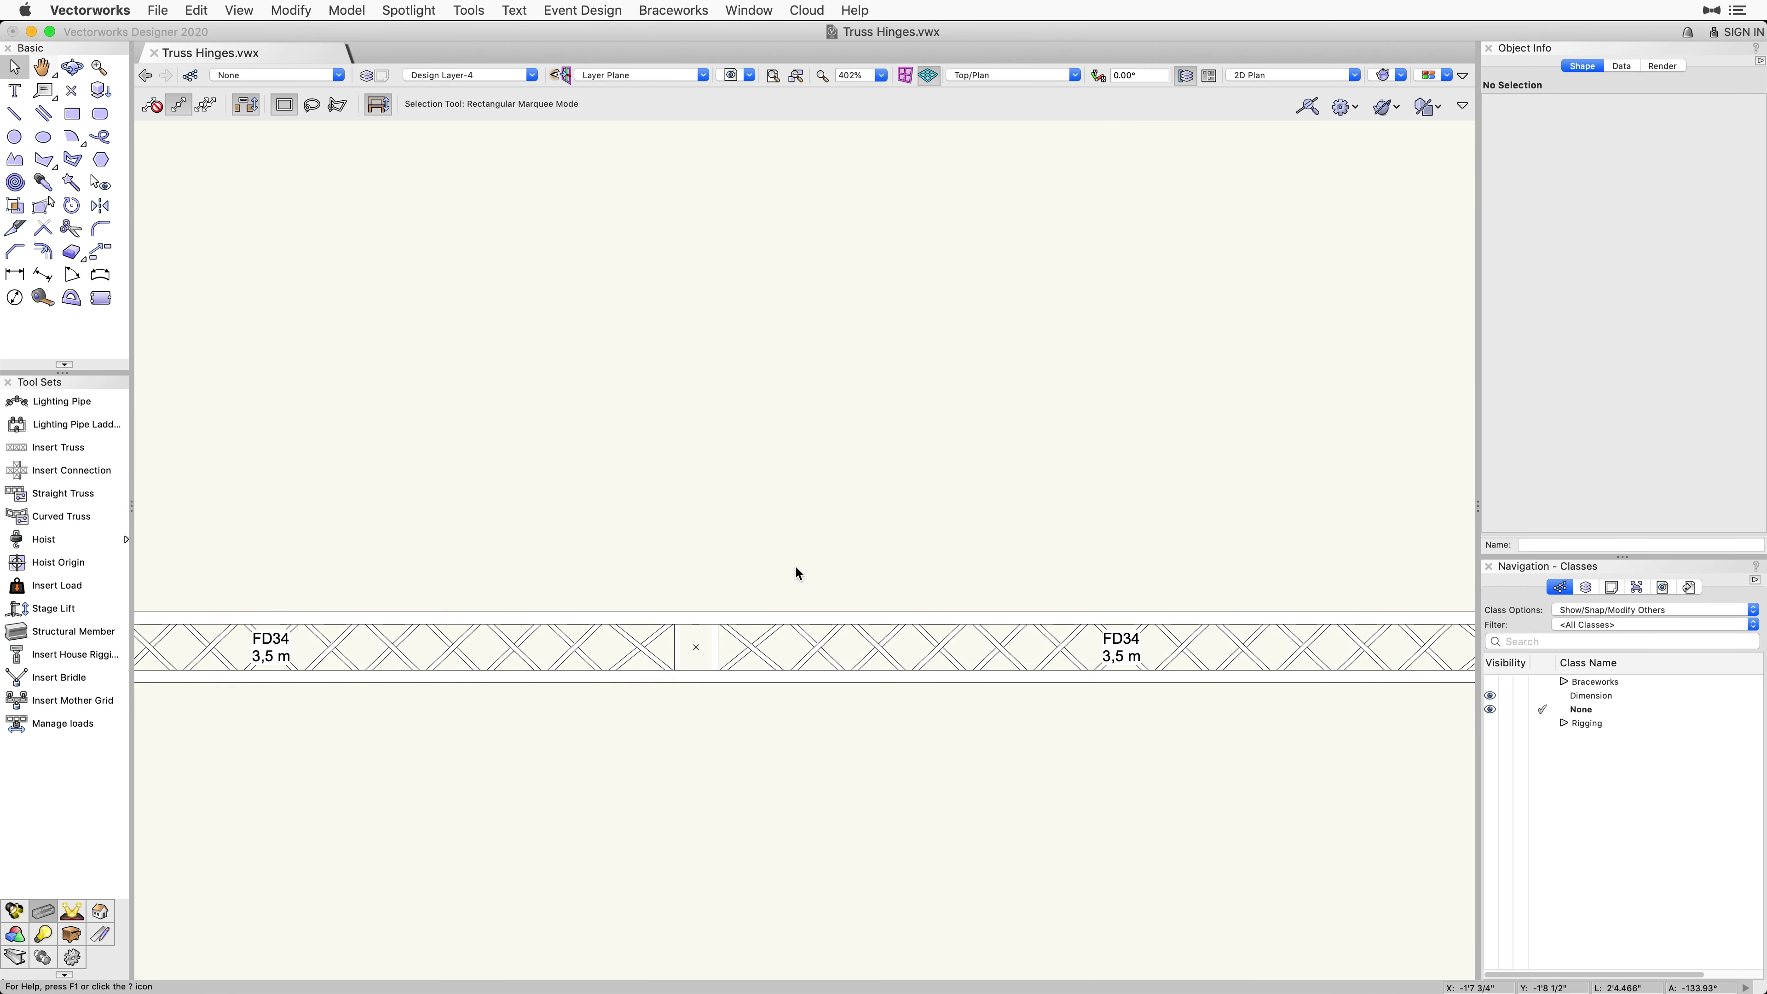
middle_click_drag(795, 571, 838, 523)
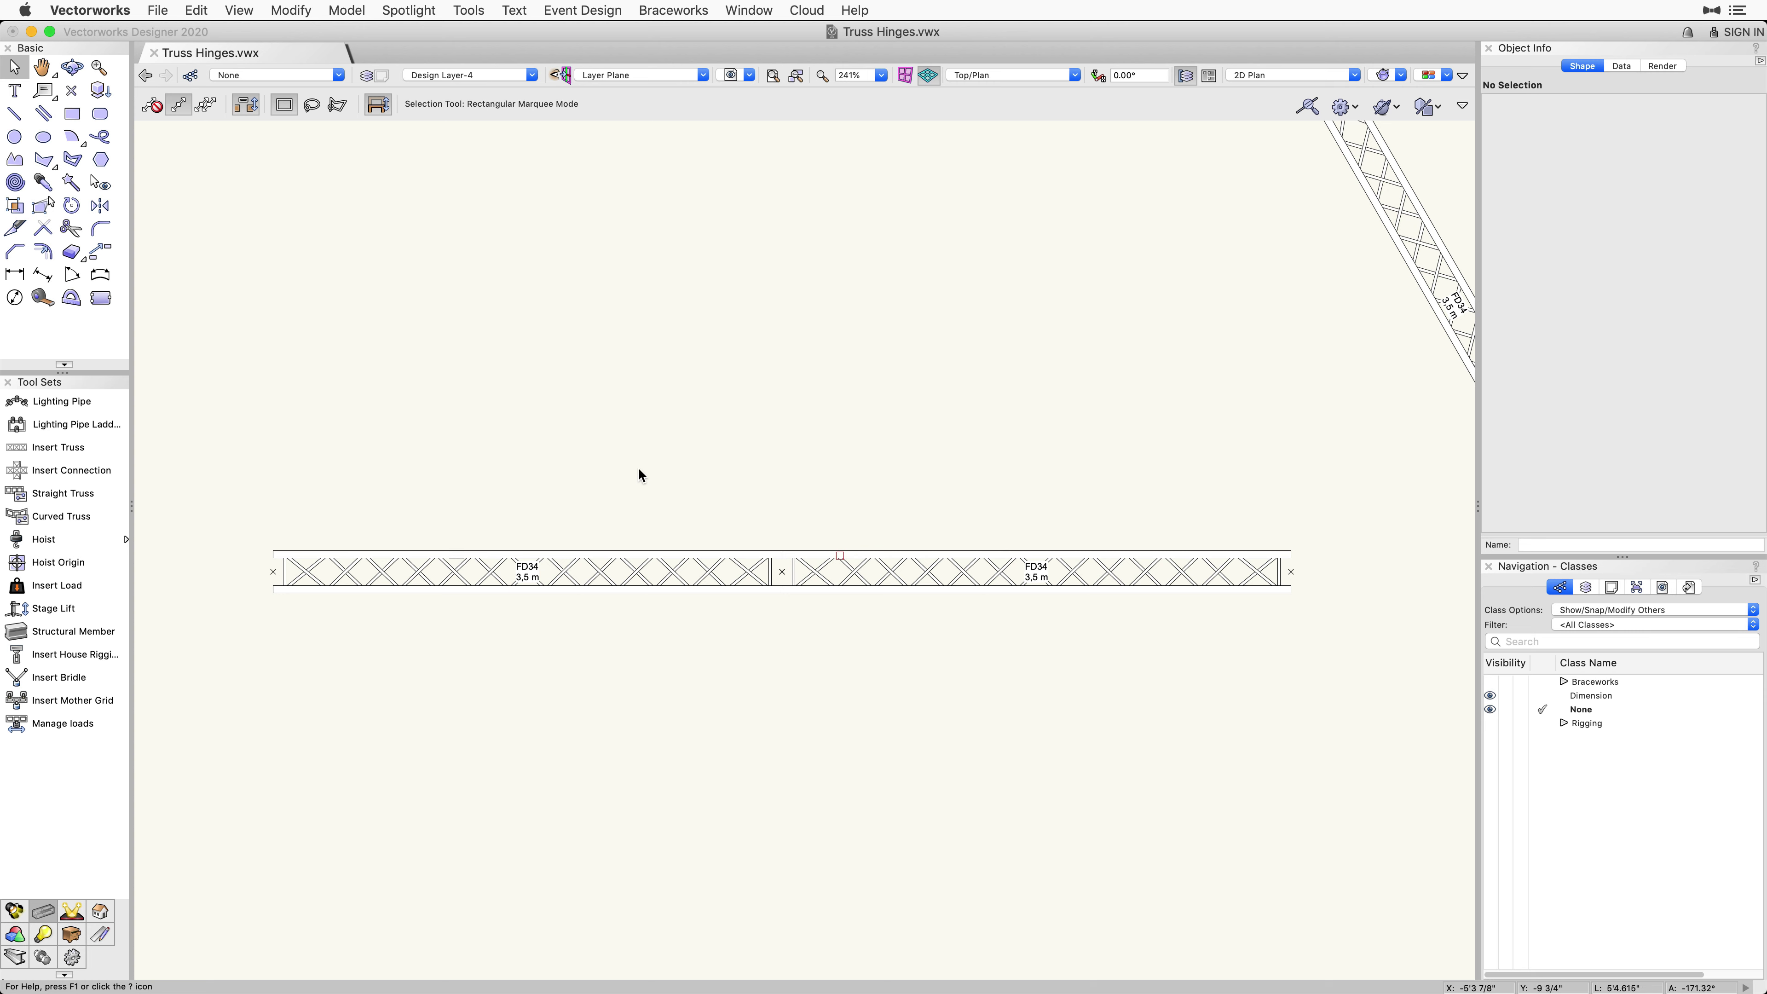
left_click(92, 440)
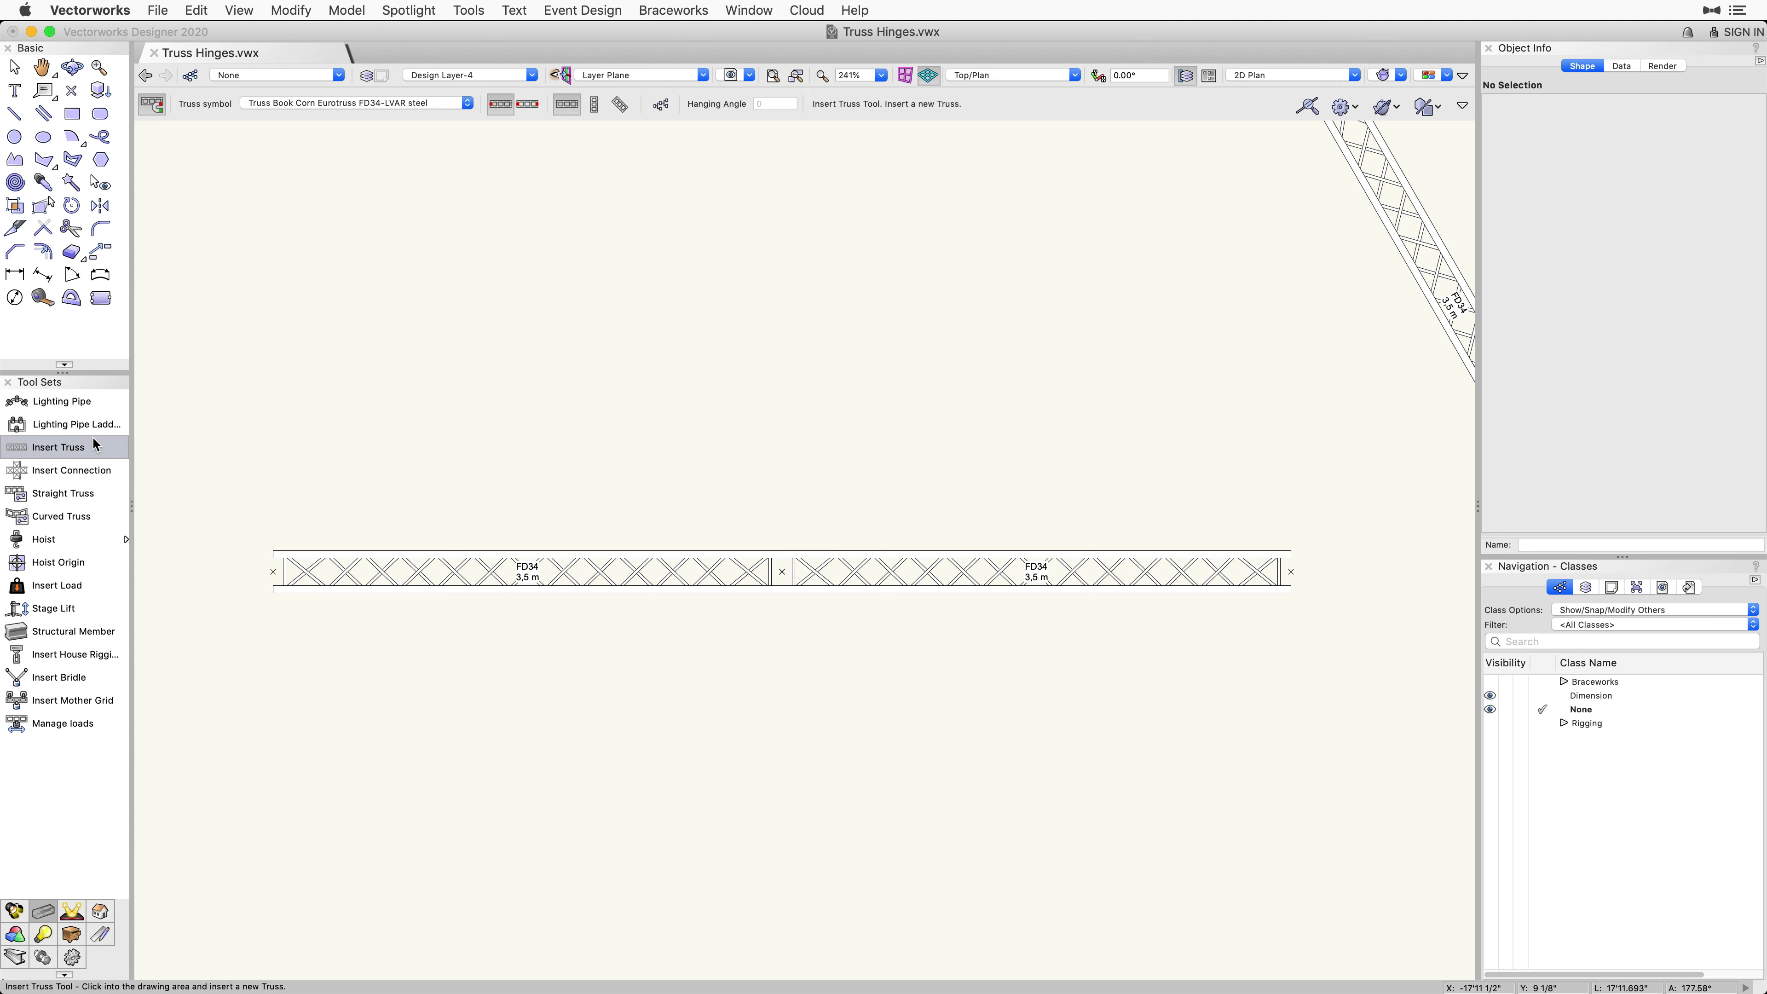
left_click(468, 103)
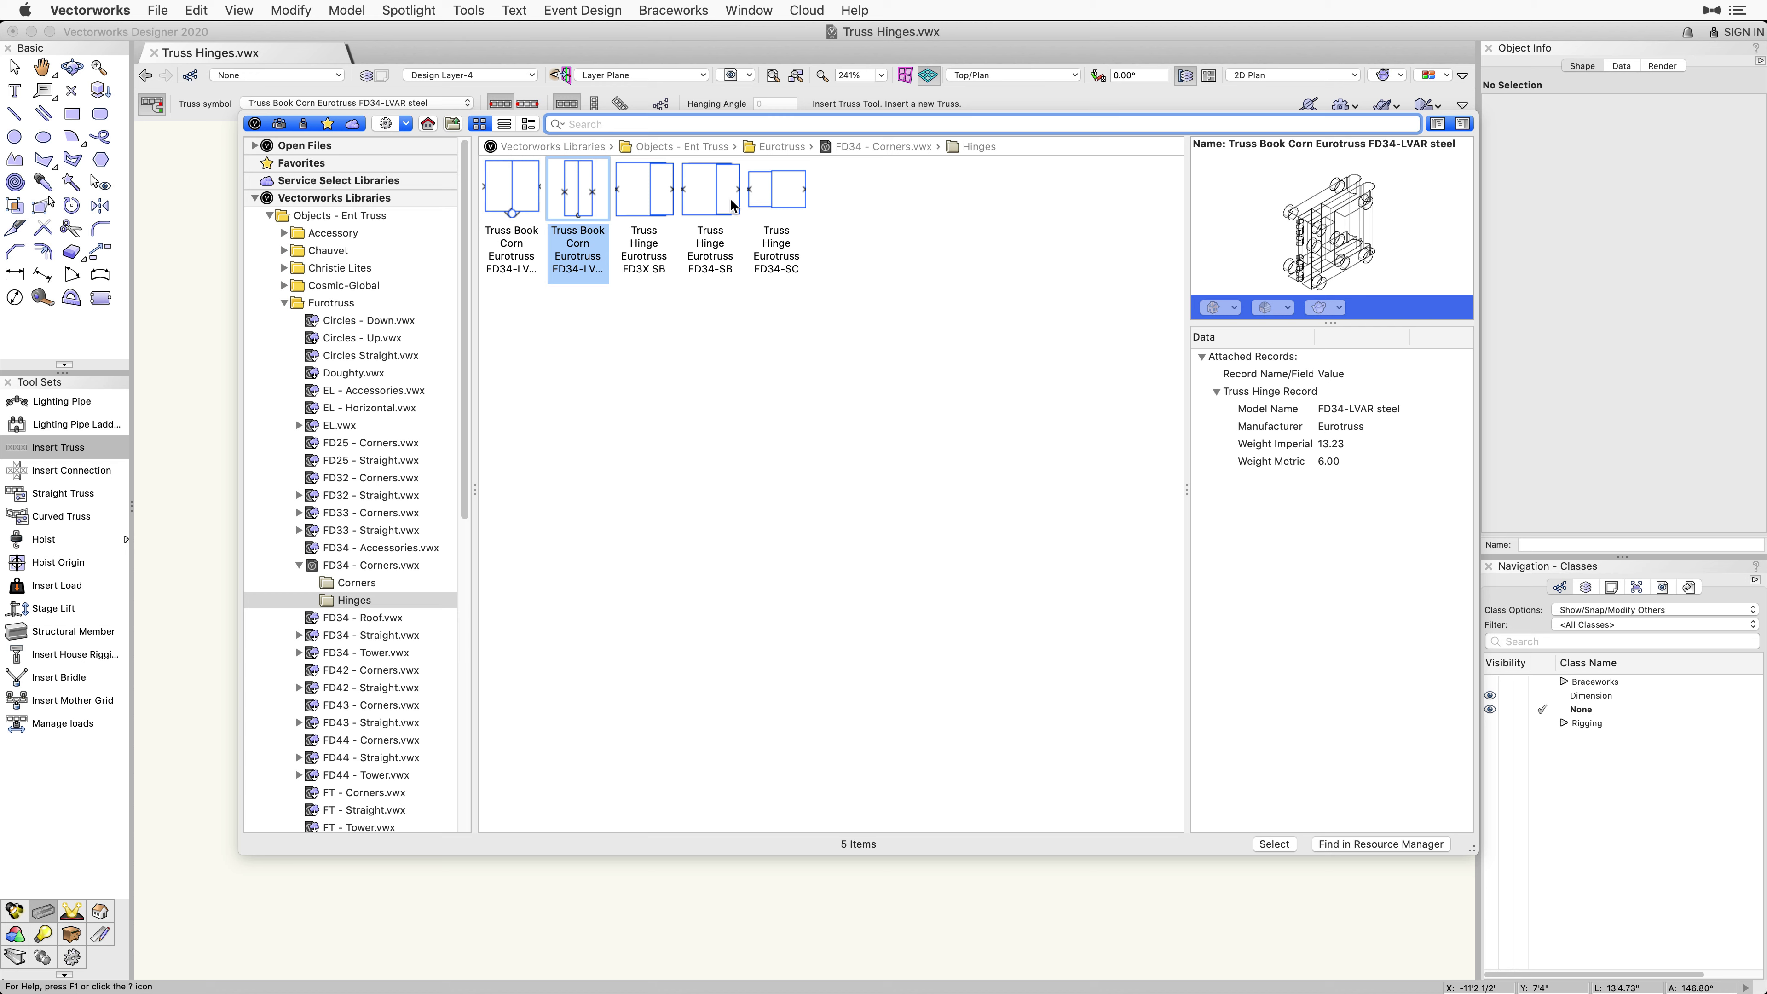
left_click(783, 247)
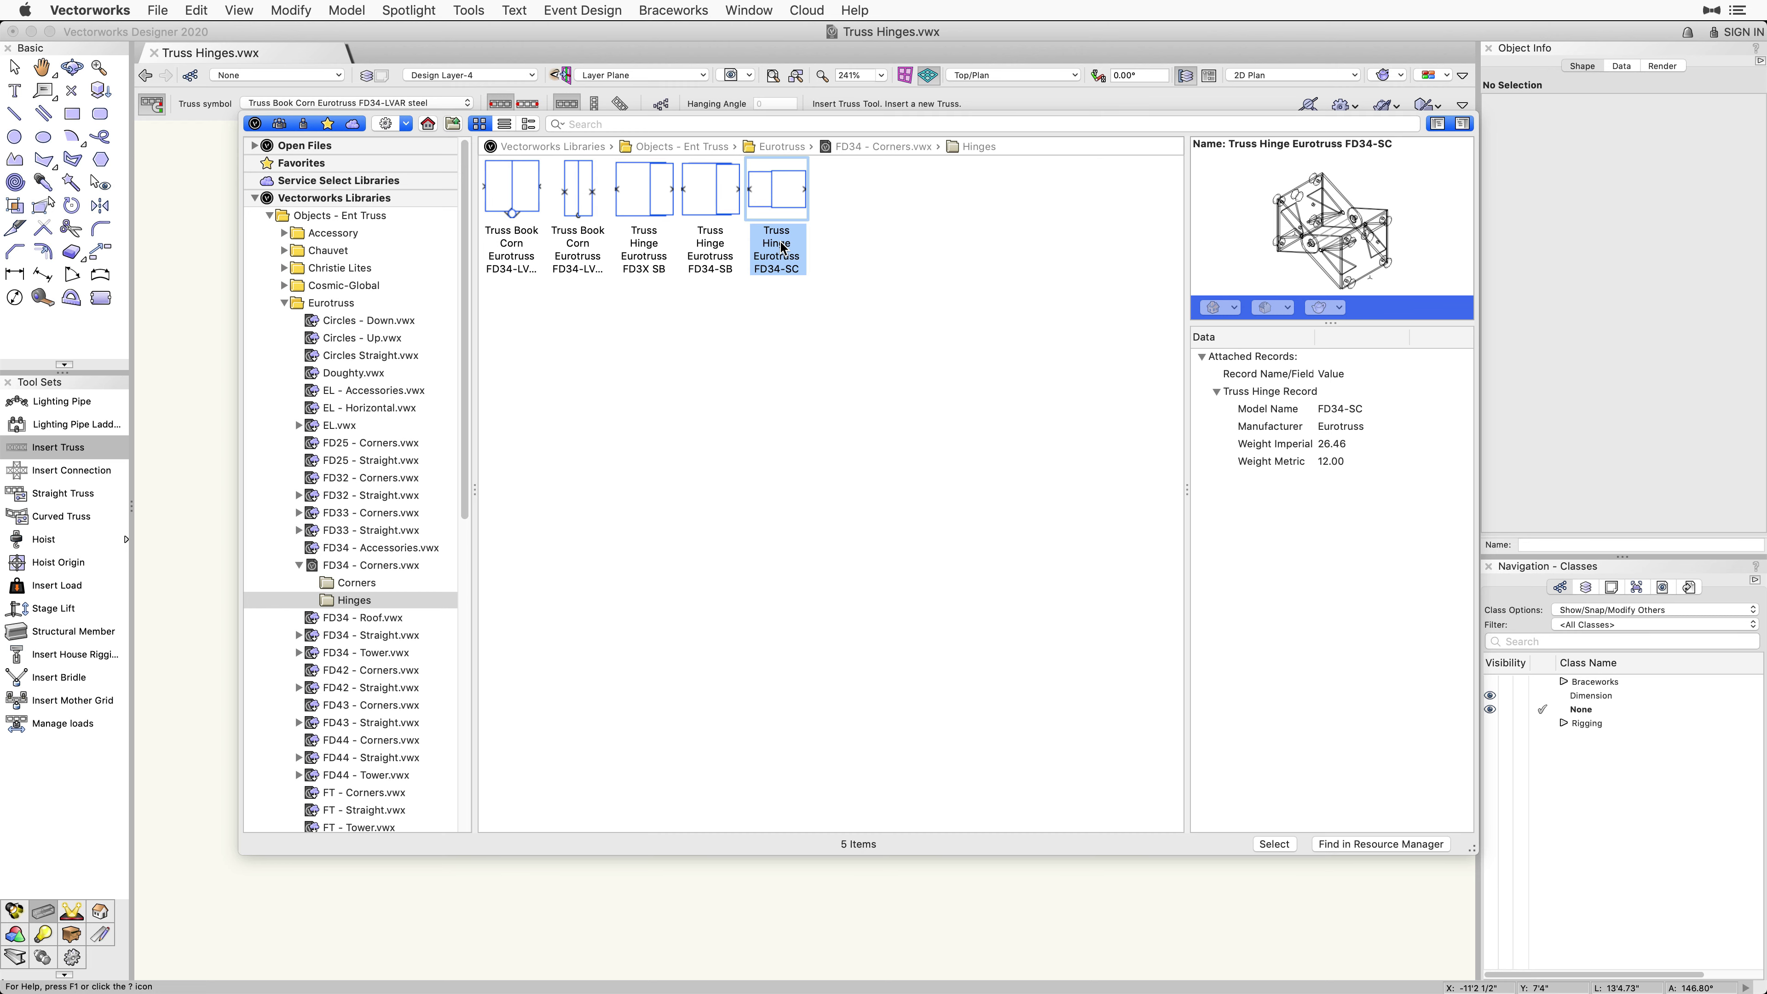
double_click(783, 247)
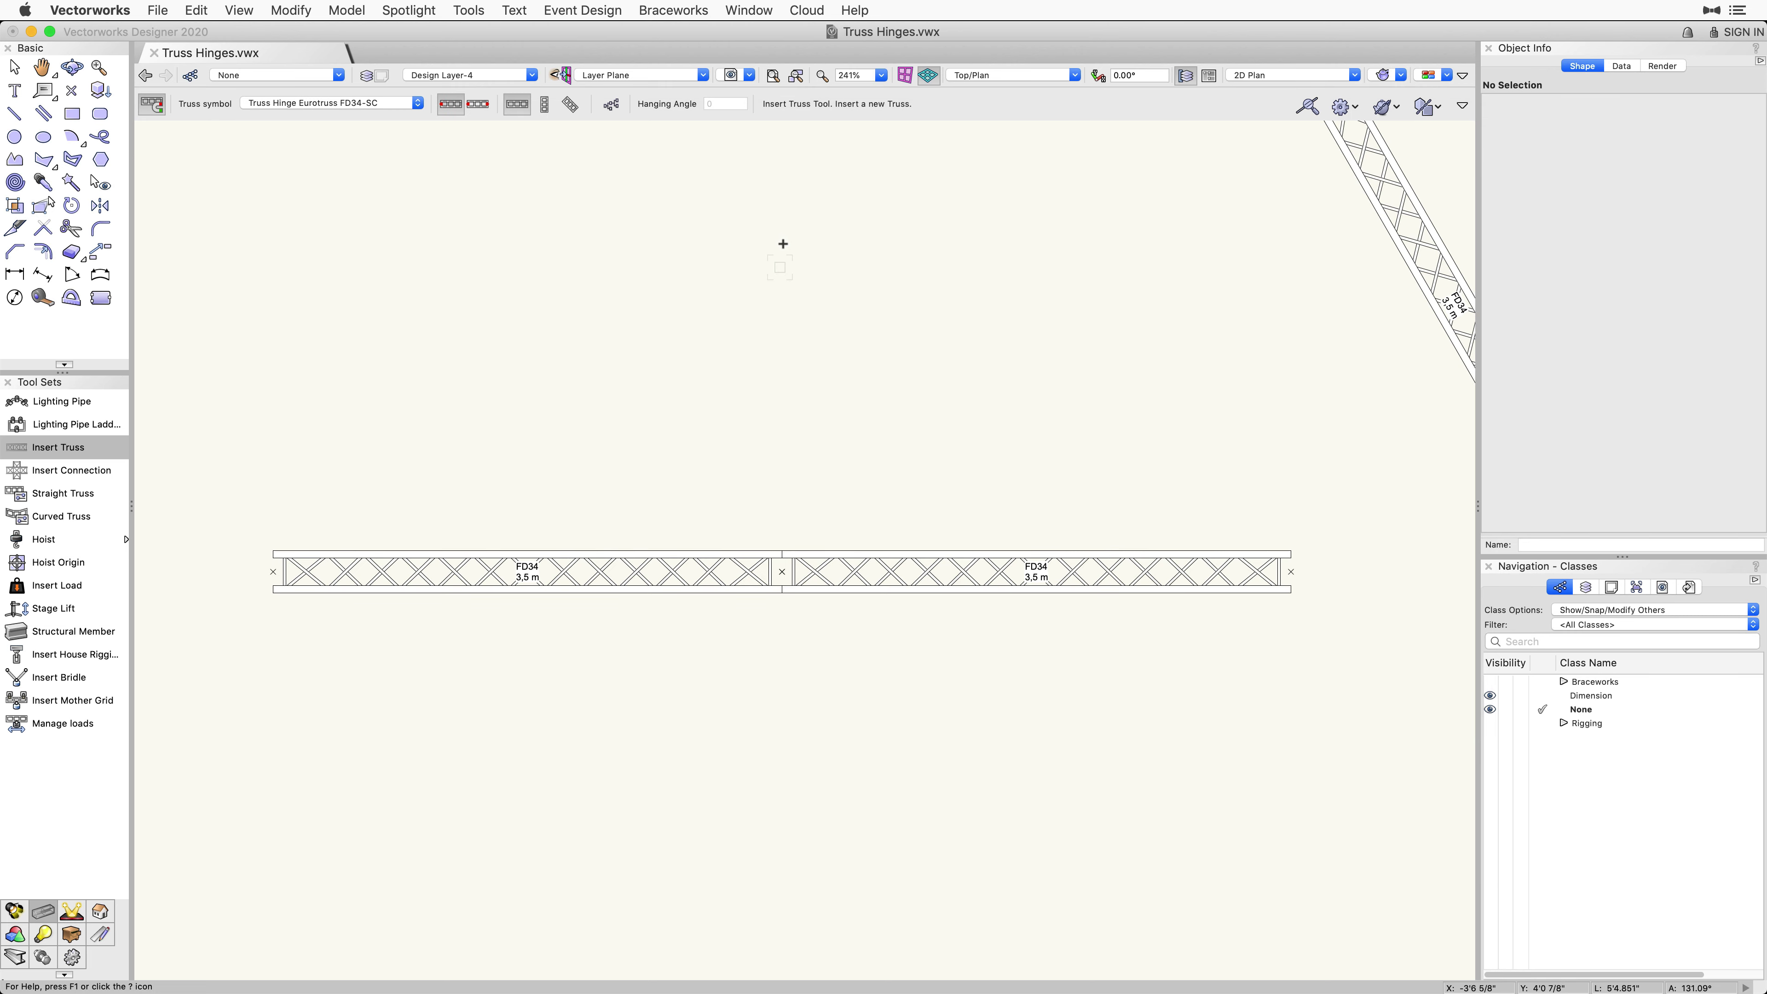
Insert the FD34-SC hinge at the right truss end and switch to Front view
left_click(1265, 567)
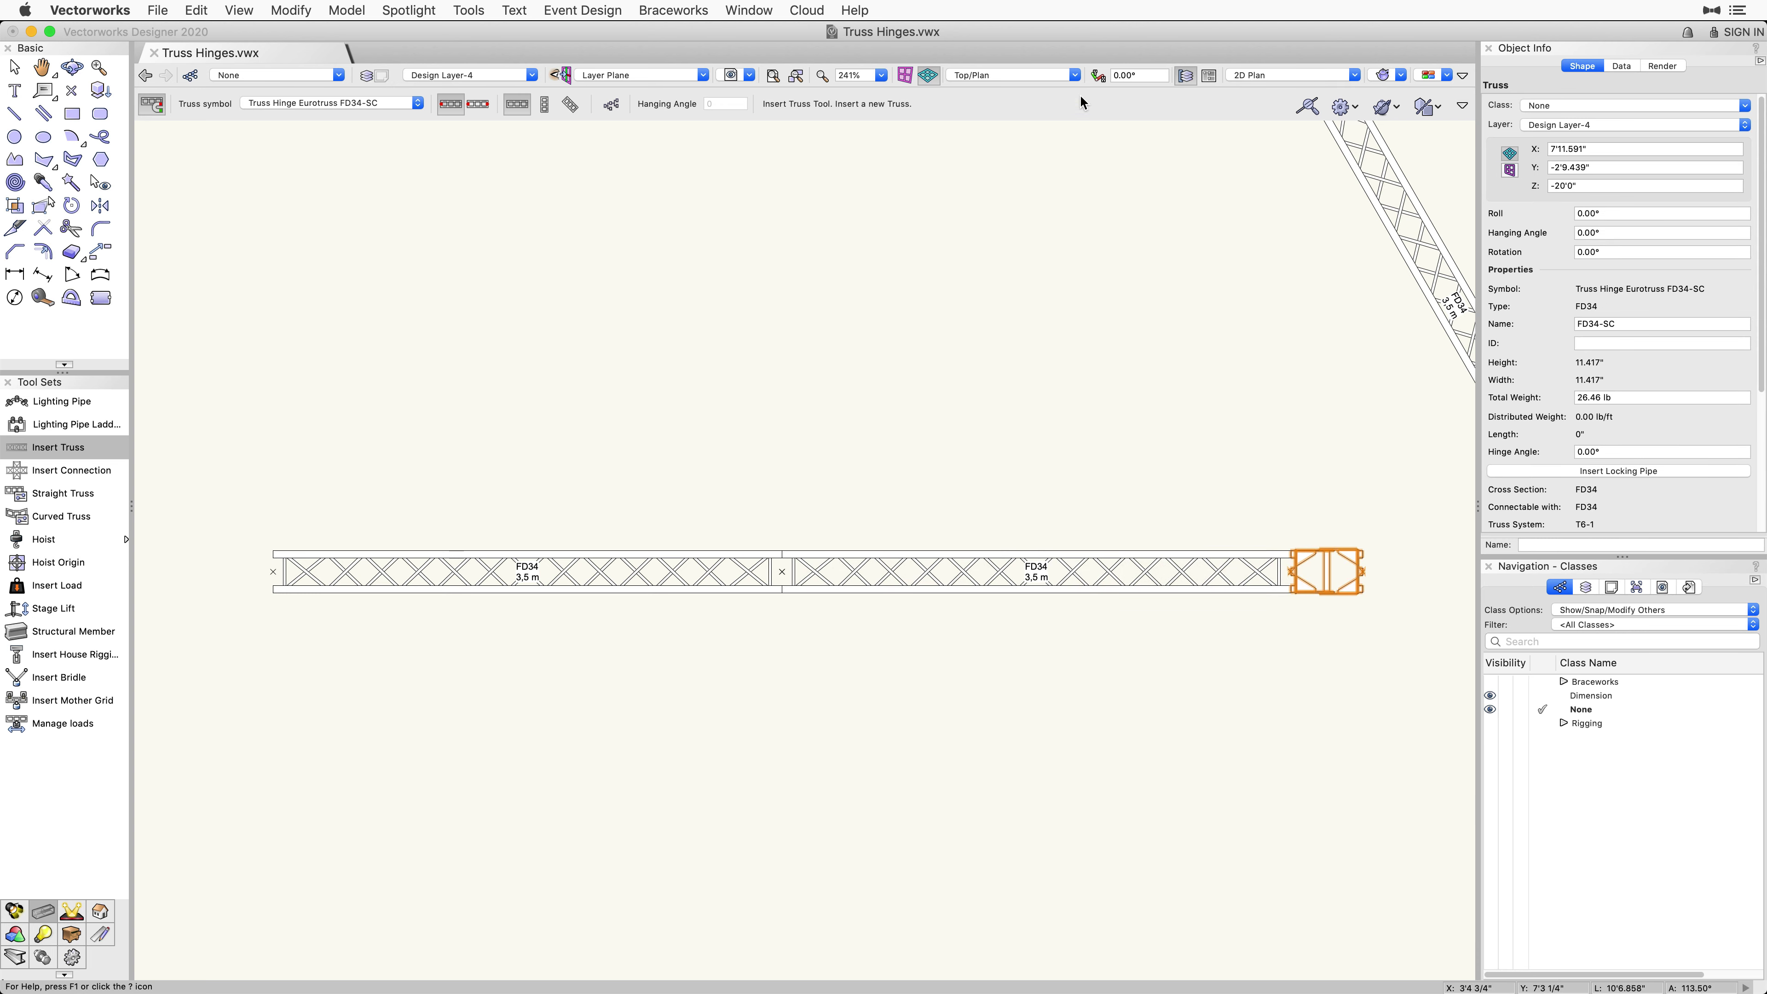
left_click(1075, 81)
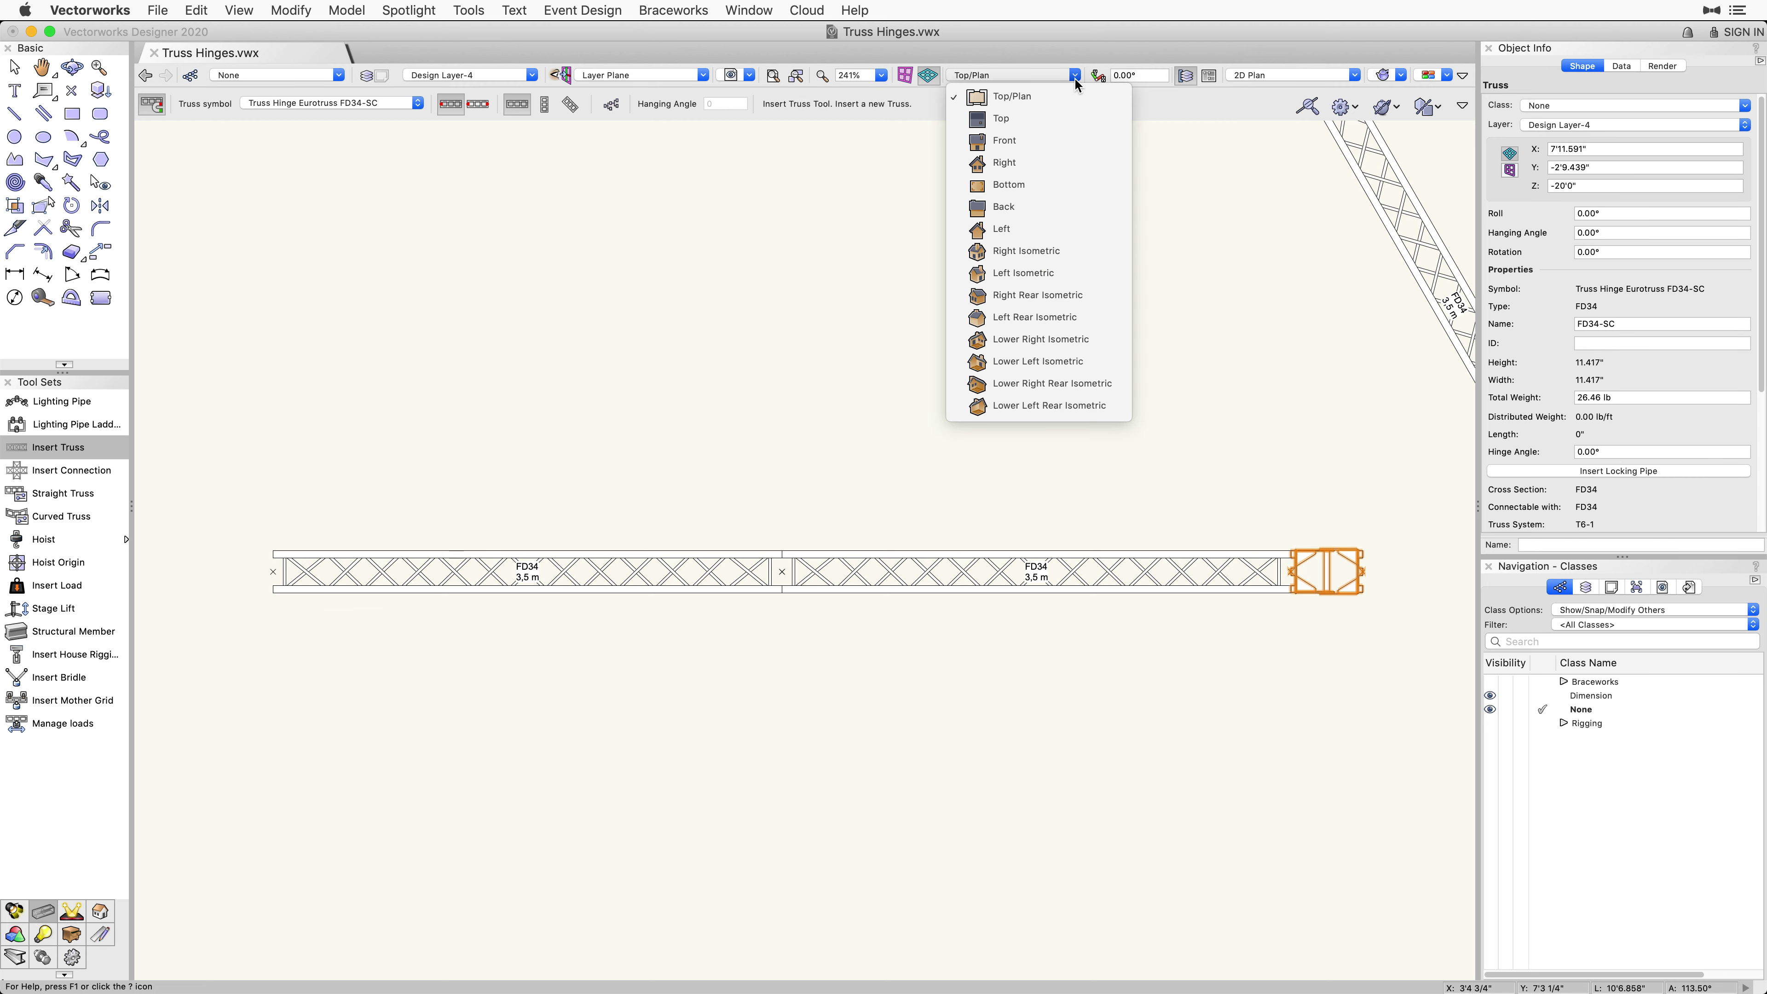
left_click(1070, 145)
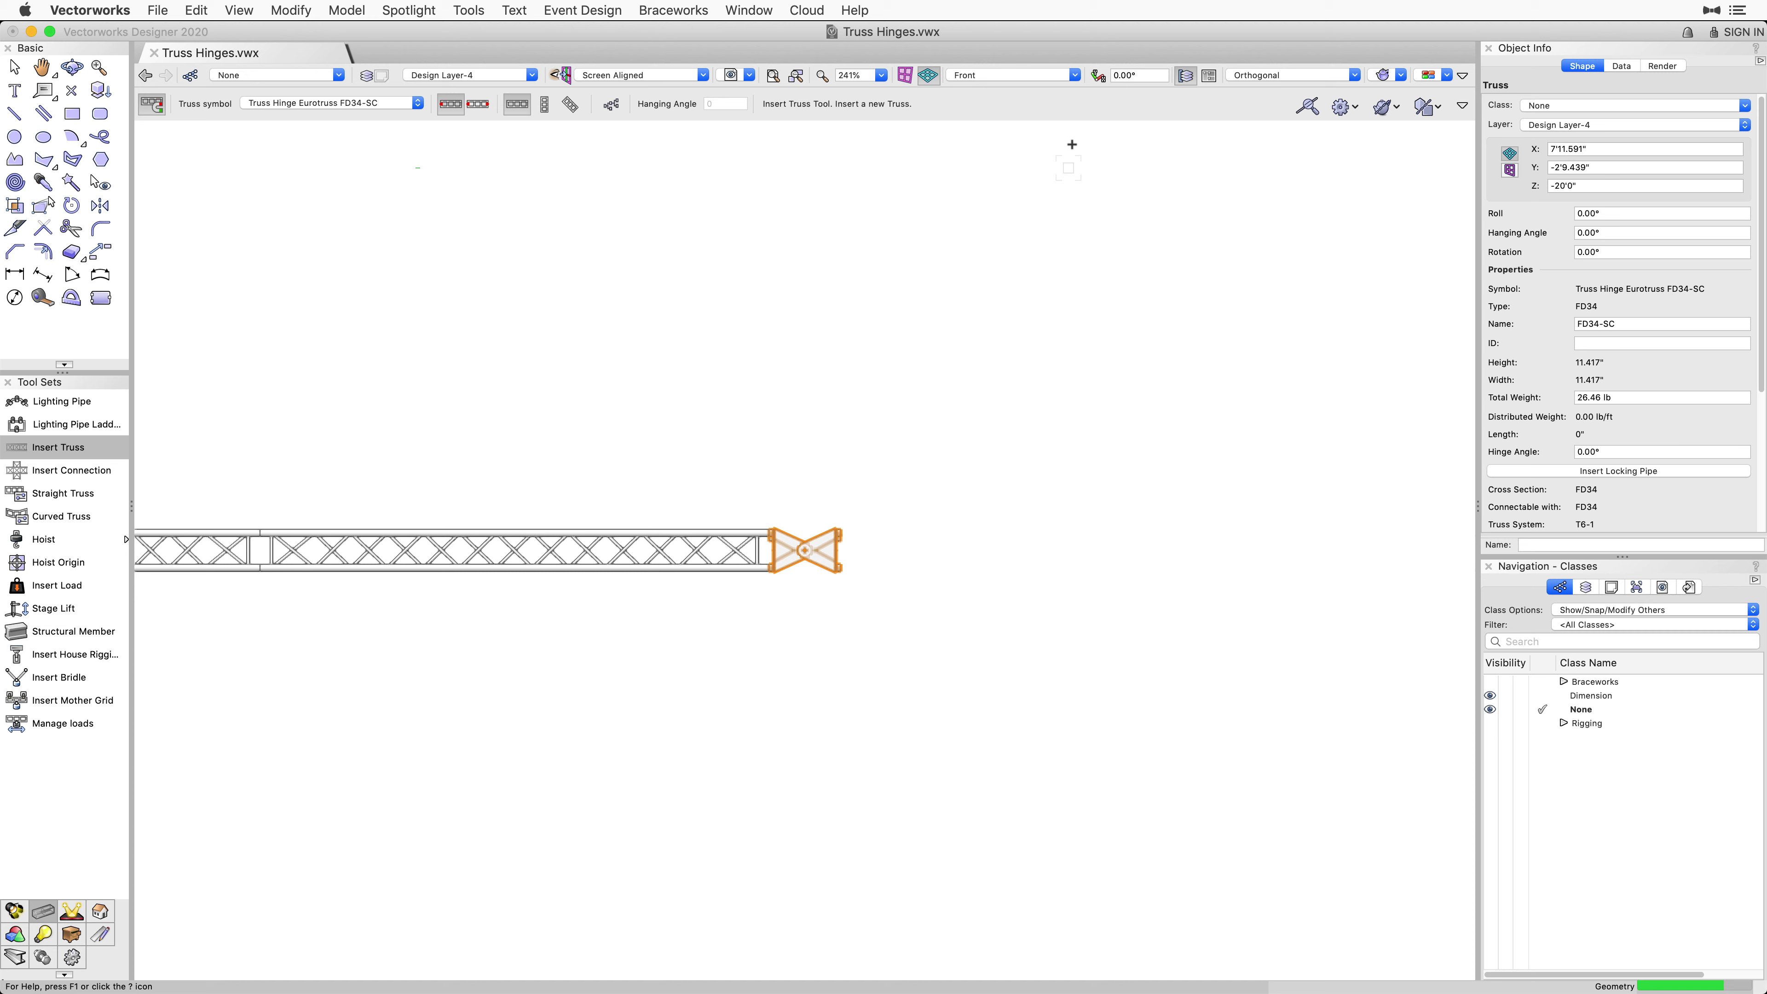
Open the SC hinge to 40° and snap a 3,5 m FD34 truss sloping down from it
key("x")
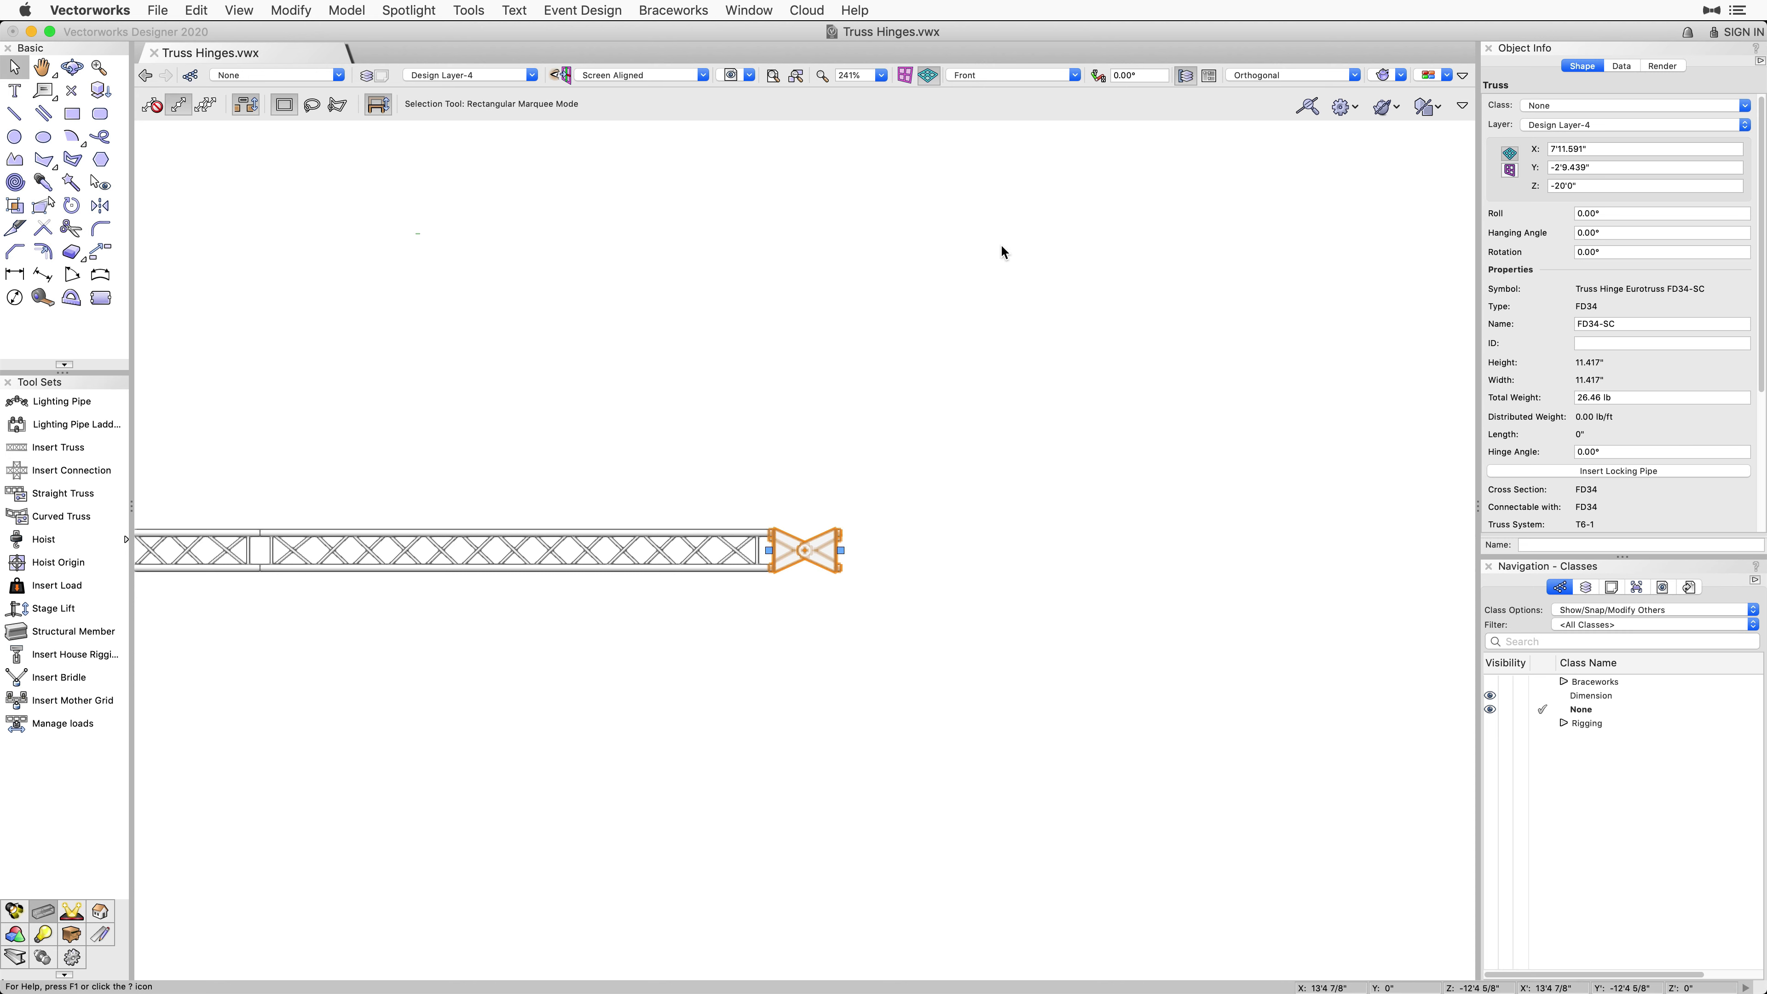
left_click_drag(840, 550, 861, 618)
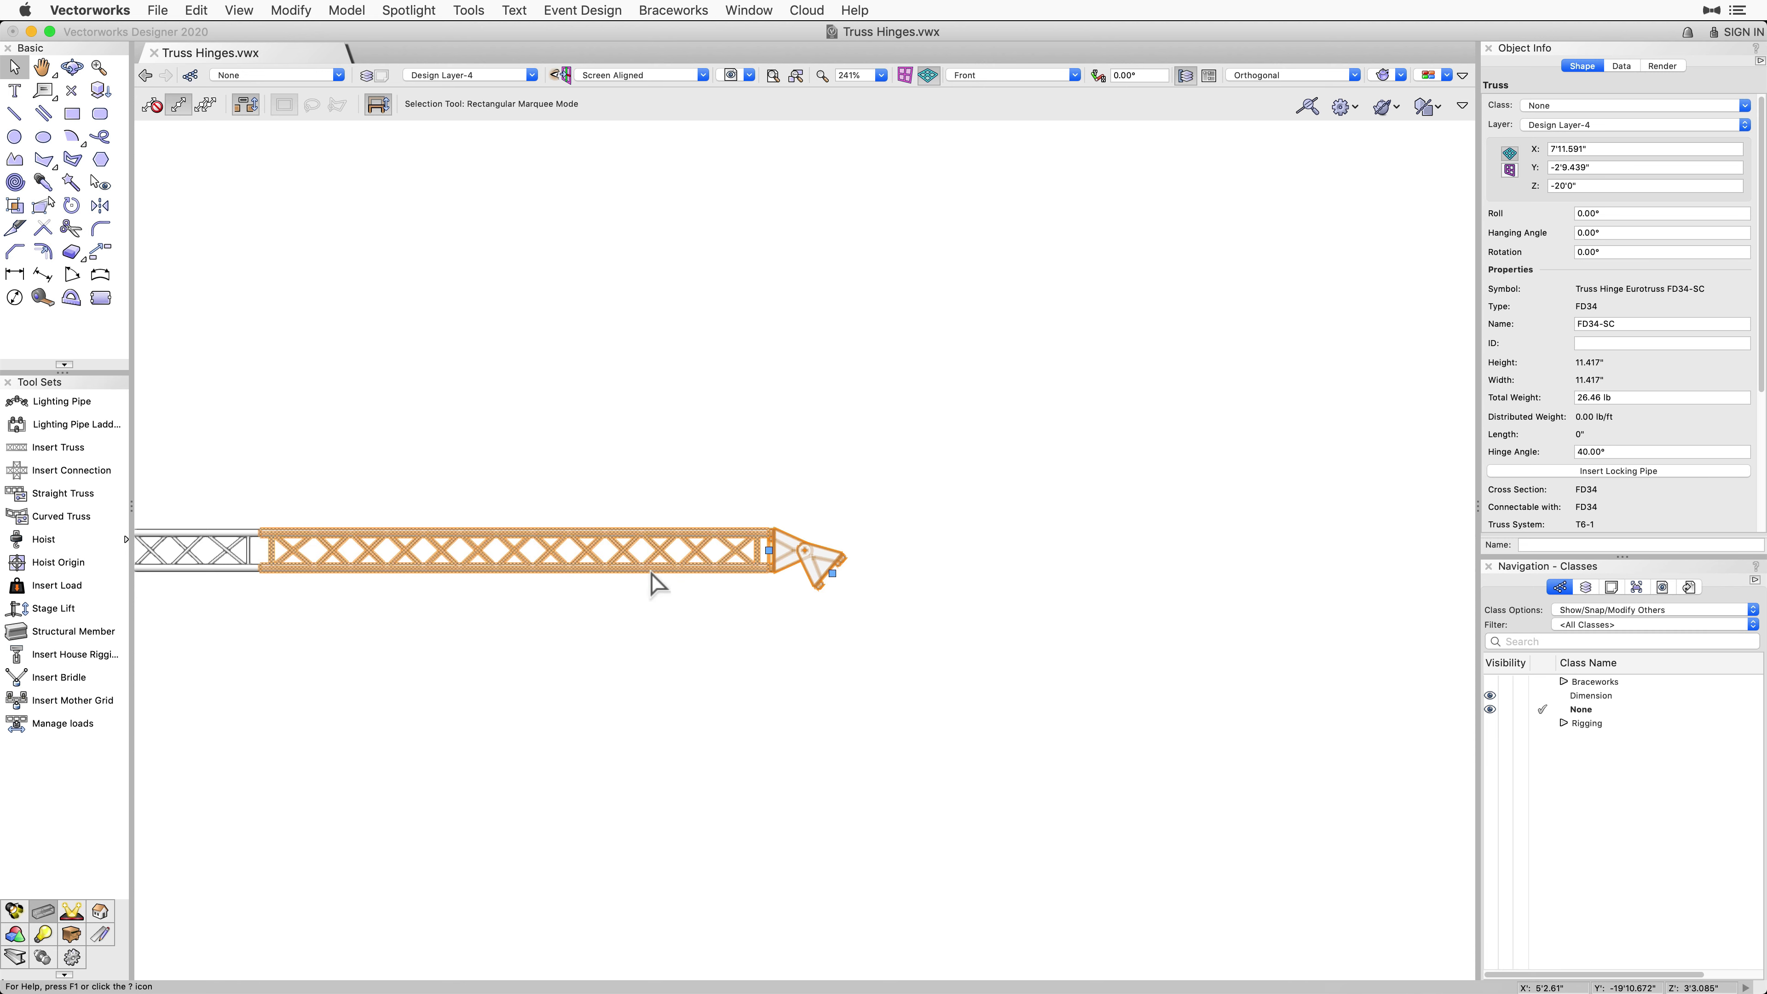
left_click_drag(653, 576, 836, 592)
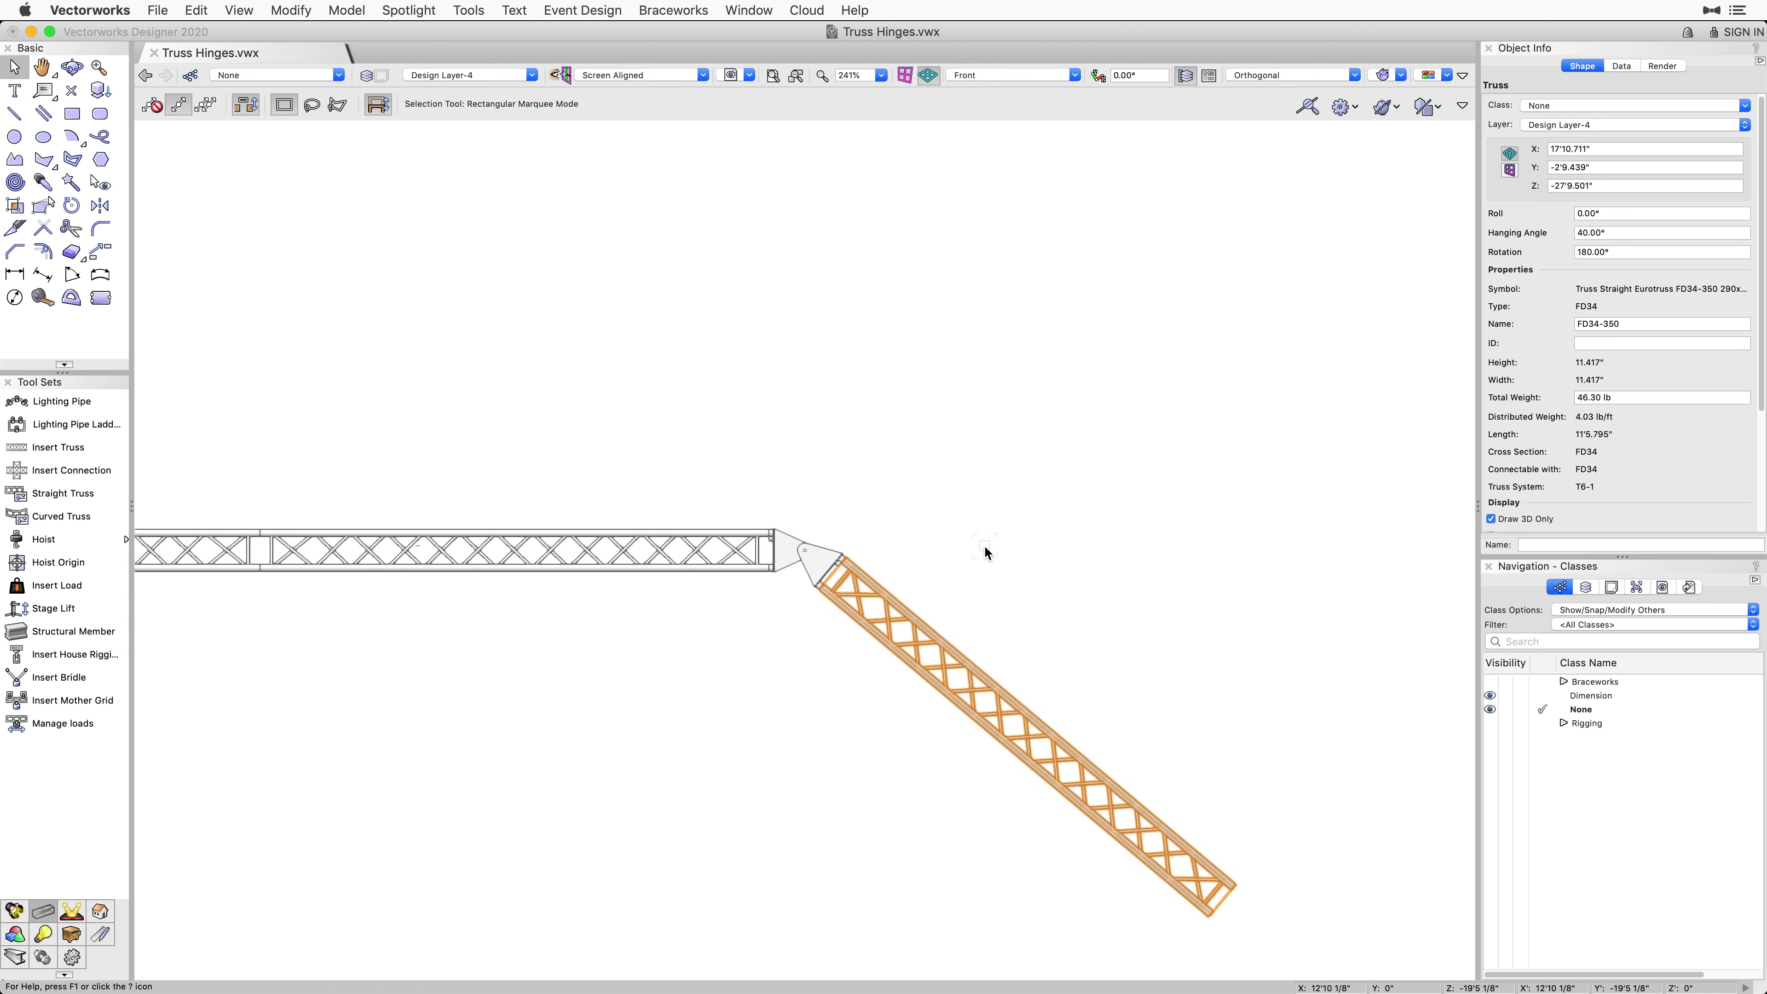
left_click(987, 550)
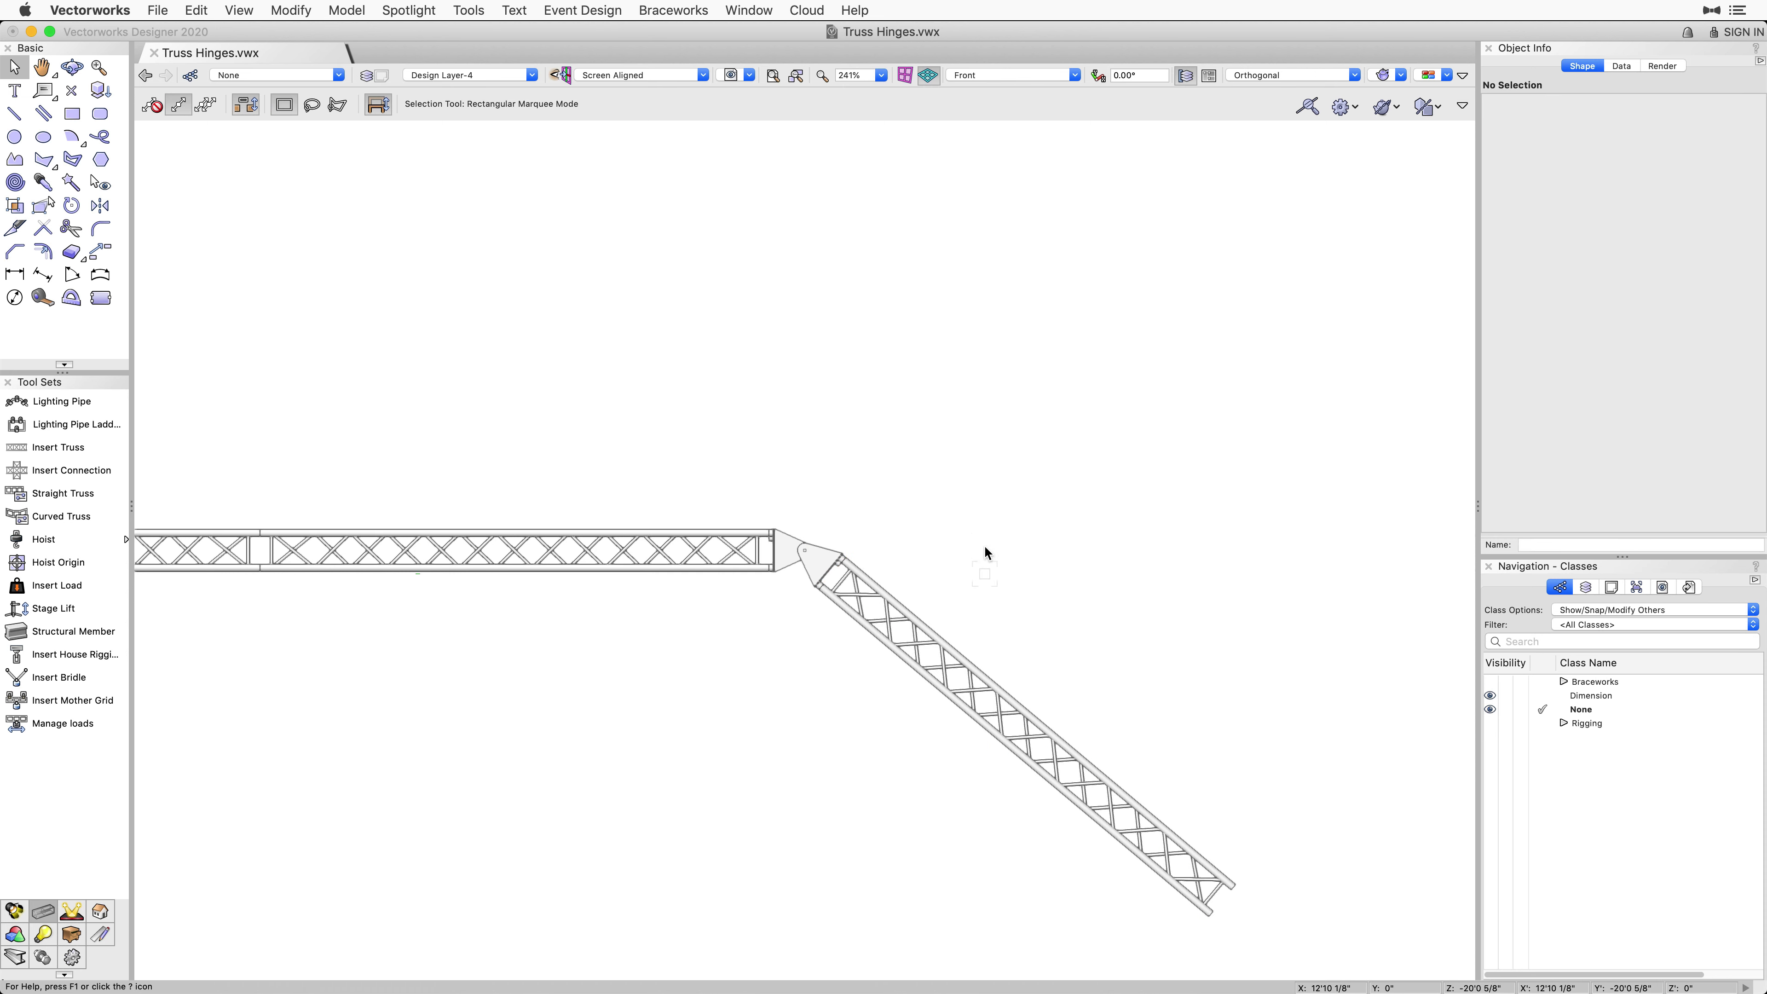